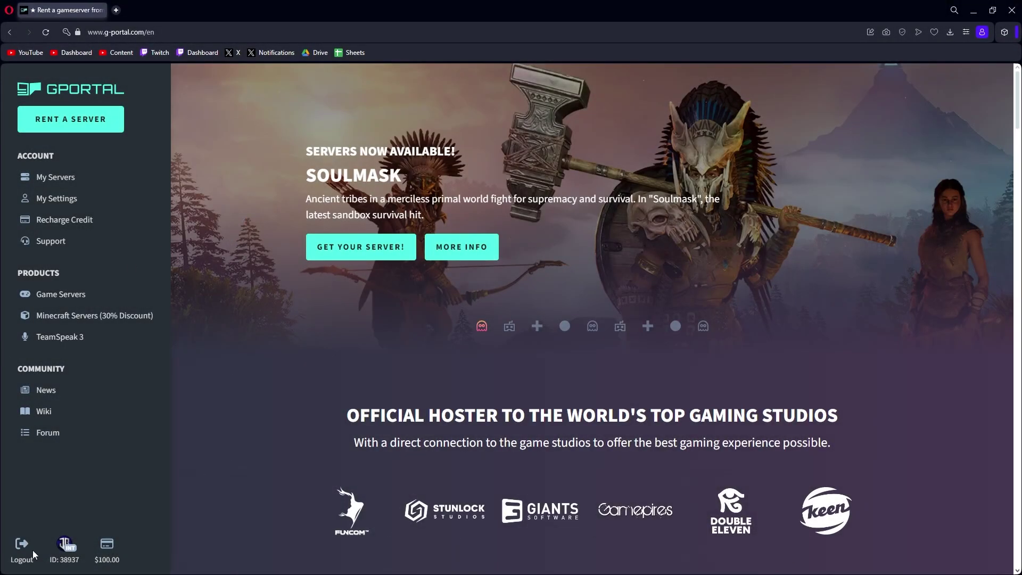
- Open the Soulmask hosting plans, review the custom configuration order page, then go back to the plans
left_click(386, 251)
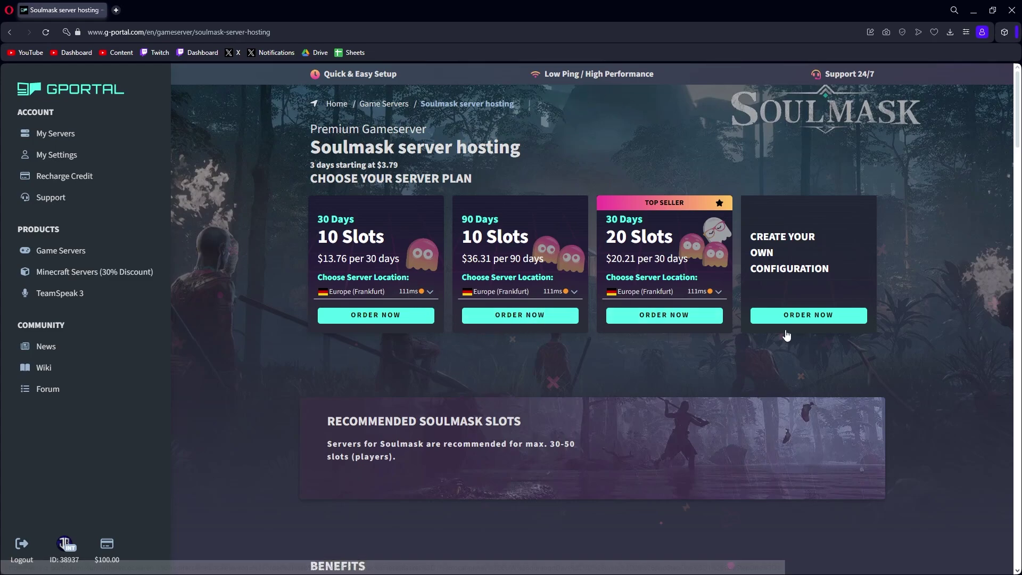
left_click(765, 315)
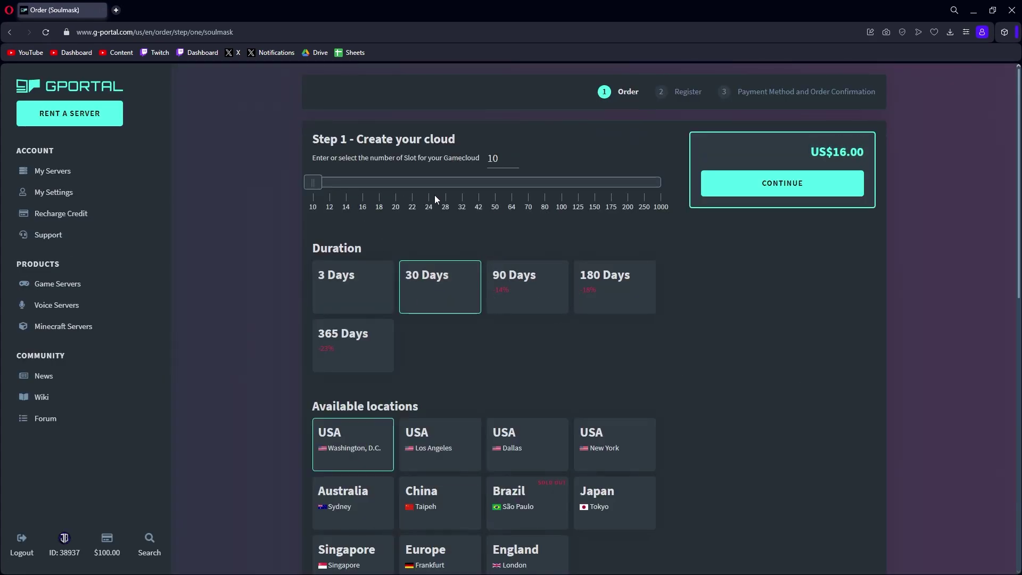
scroll(692, 330, "down", 2)
scroll(702, 373, "up", 2)
scroll(735, 347, "down", 3)
scroll(713, 320, "down", 2)
scroll(708, 301, "up", 4)
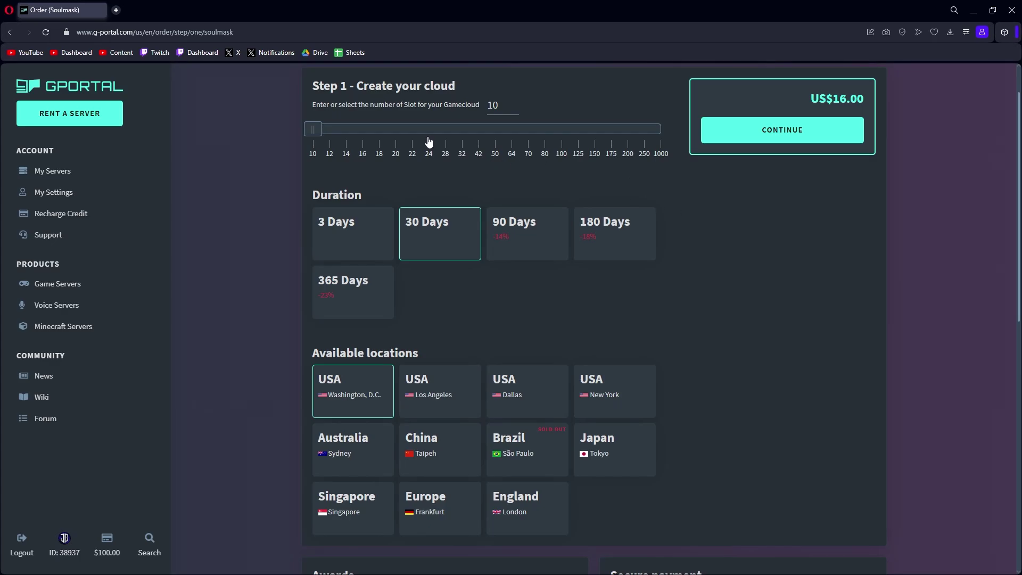
left_click(20, 36)
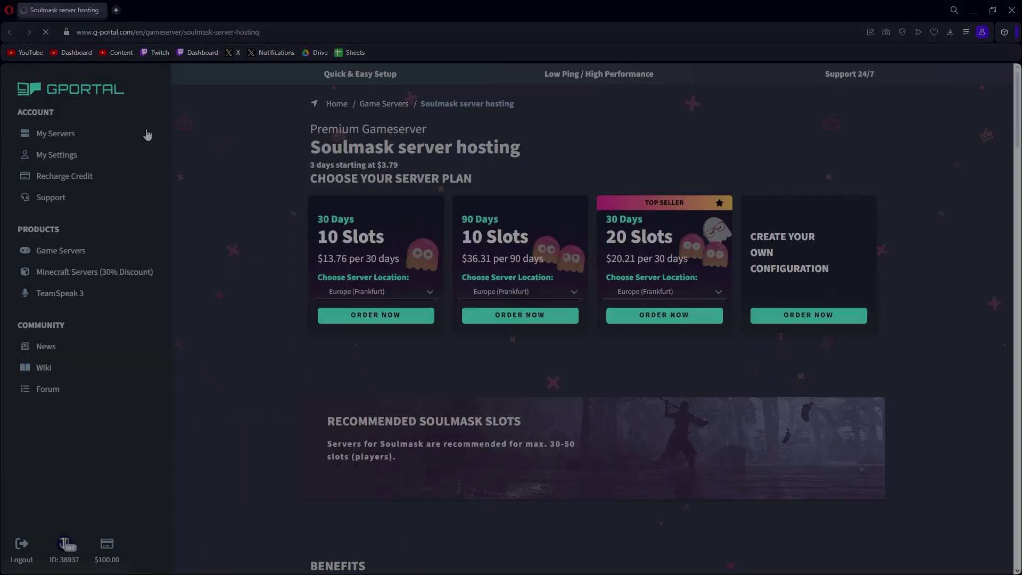
- From My Servers, add a Soulmask server with 10 slots to the US East gamecloud
left_click(147, 135)
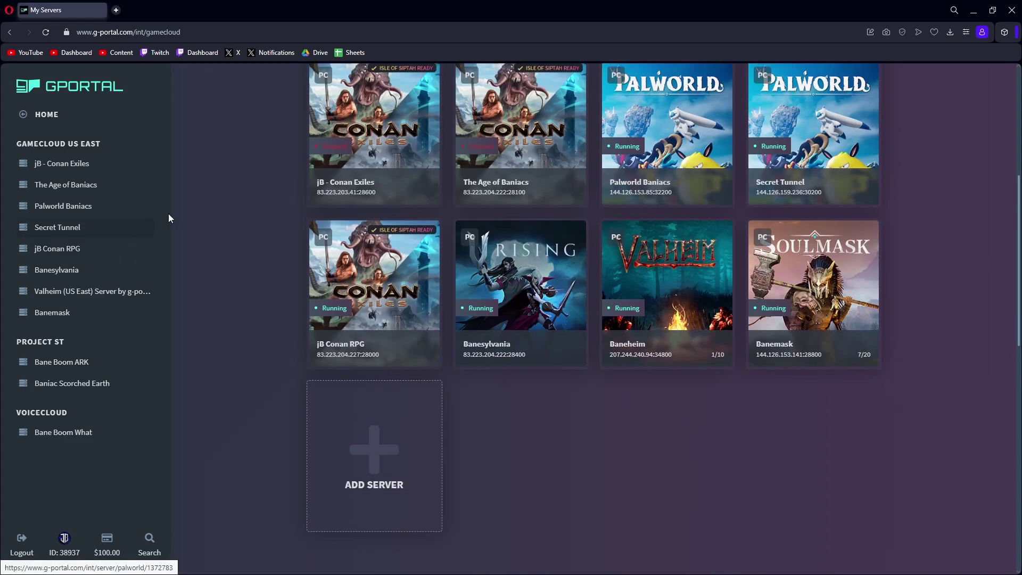
left_click(380, 426)
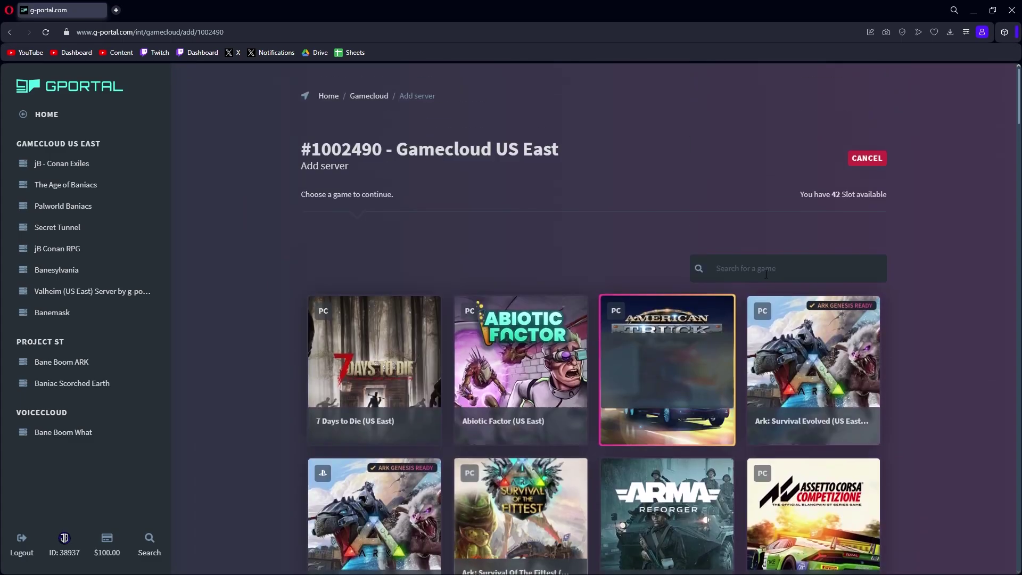
left_click(790, 273)
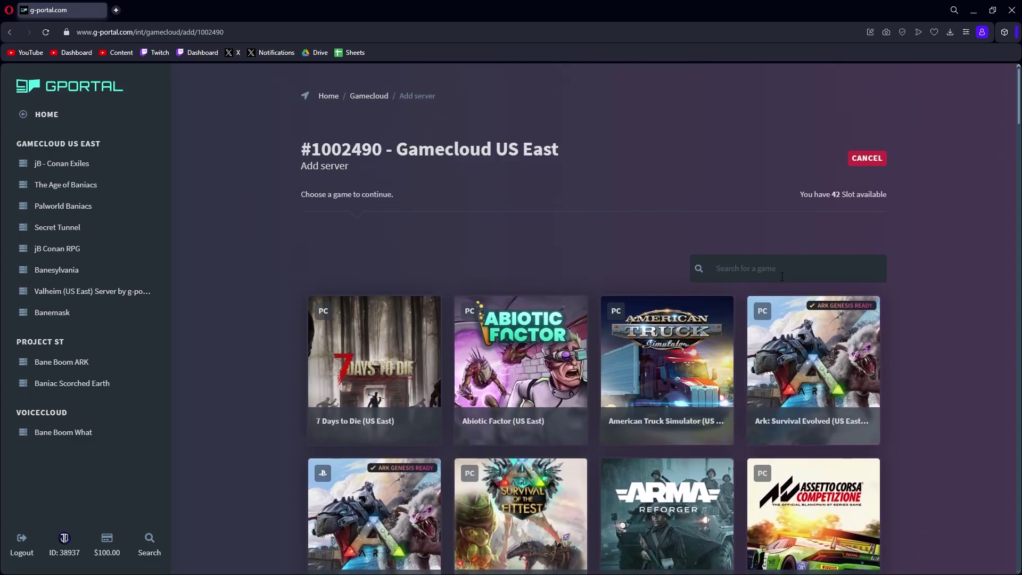
type("soulm")
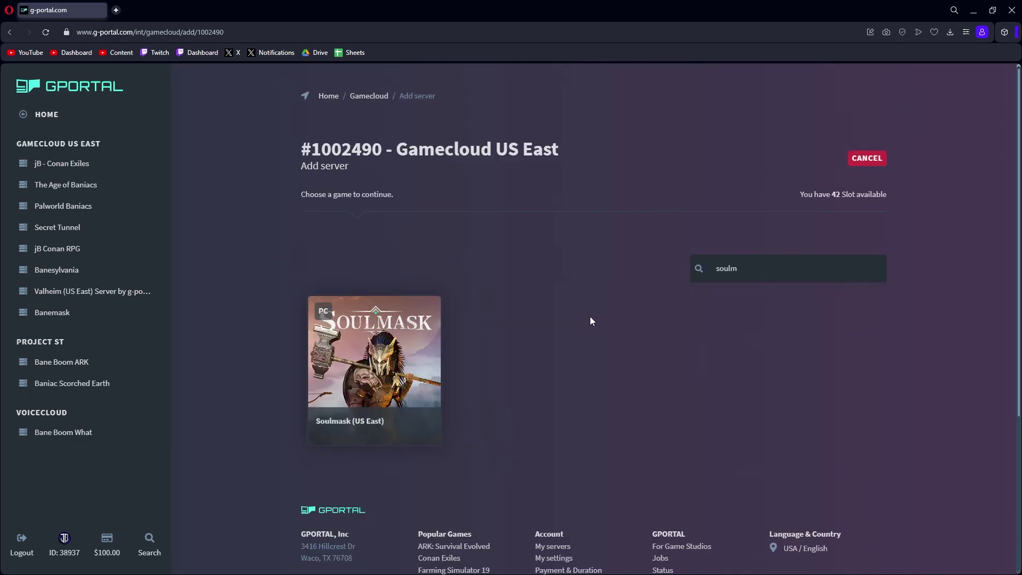
mouse_move(362, 373)
left_click(367, 411)
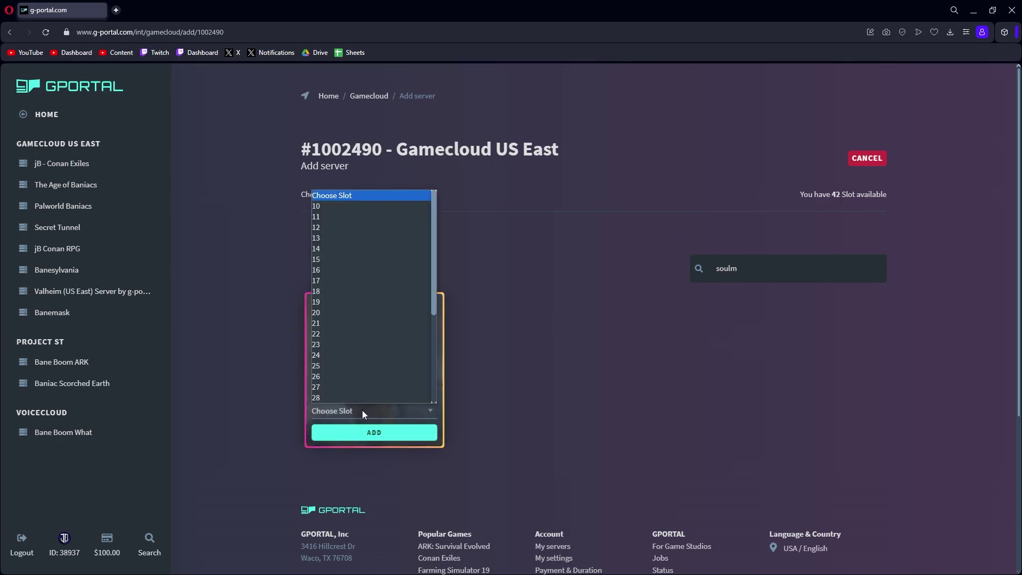
scroll(452, 384, "down", 2)
left_click(379, 356)
scroll(378, 344, "down", 3)
scroll(376, 335, "up", 3)
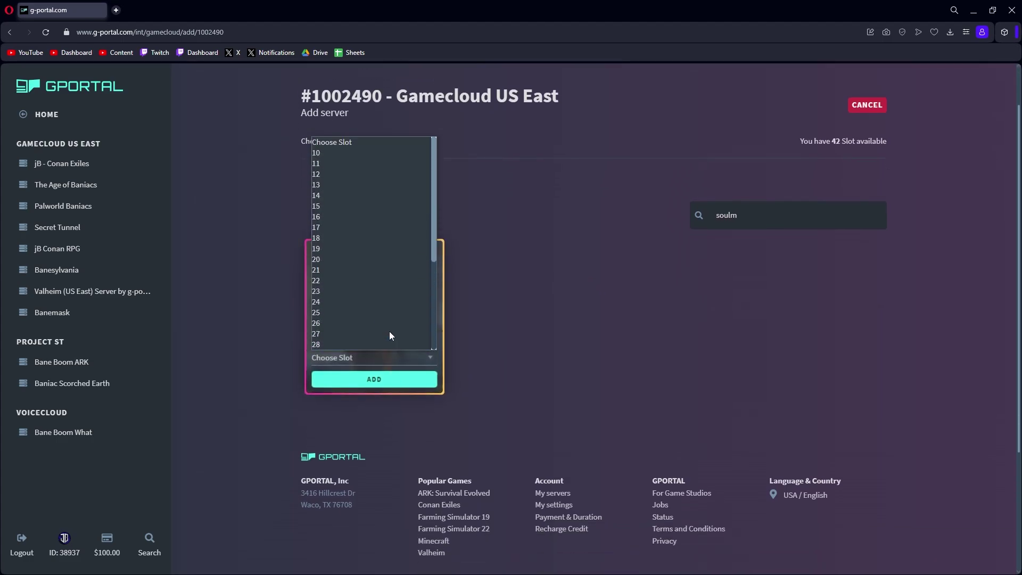
left_click(349, 156)
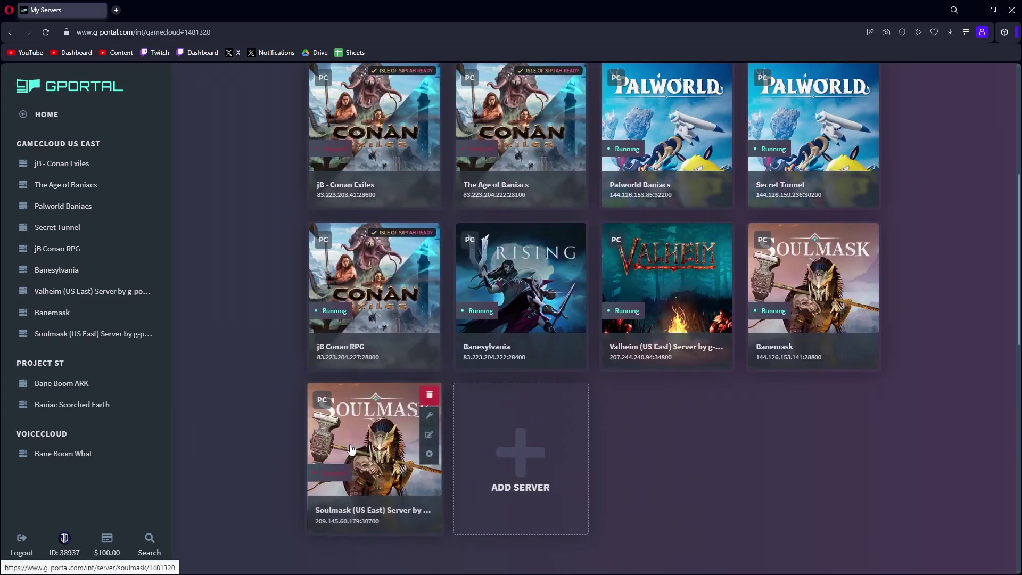
- Open the Soulmask (US East) server panel and check its stopped 0/10 status and FTP access data
left_click(350, 438)
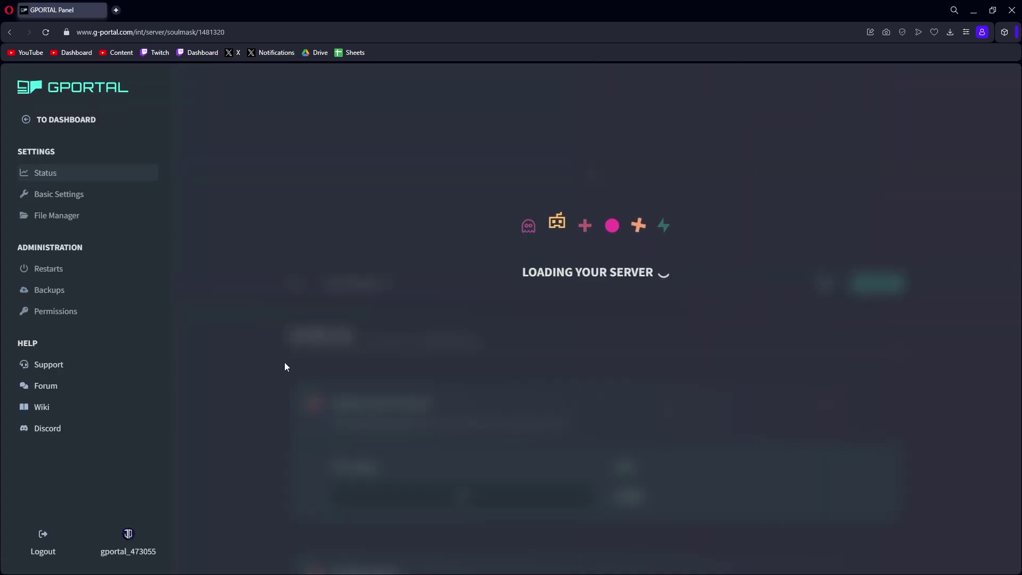
scroll(273, 354, "down", 4)
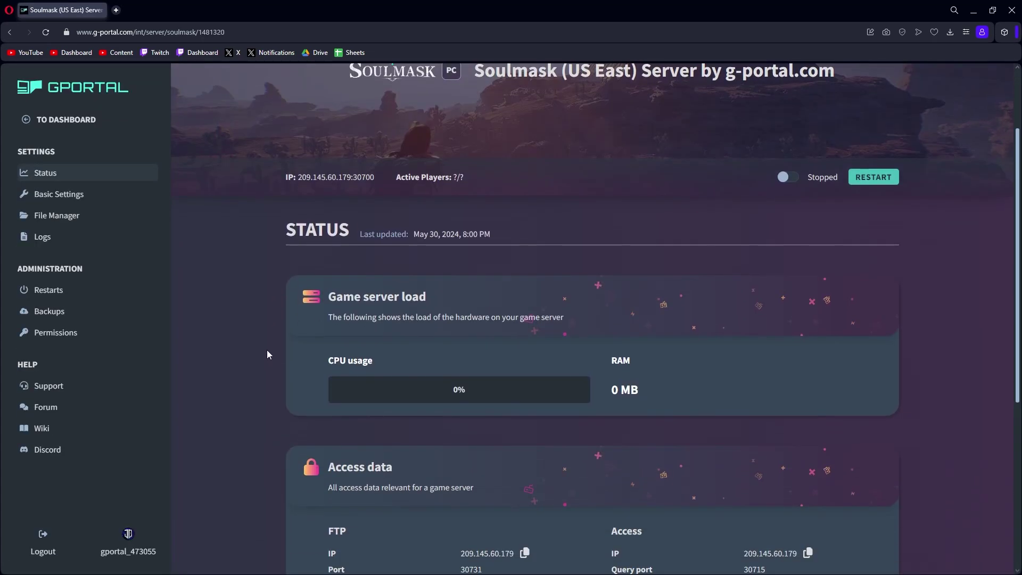
scroll(250, 346, "down", 2)
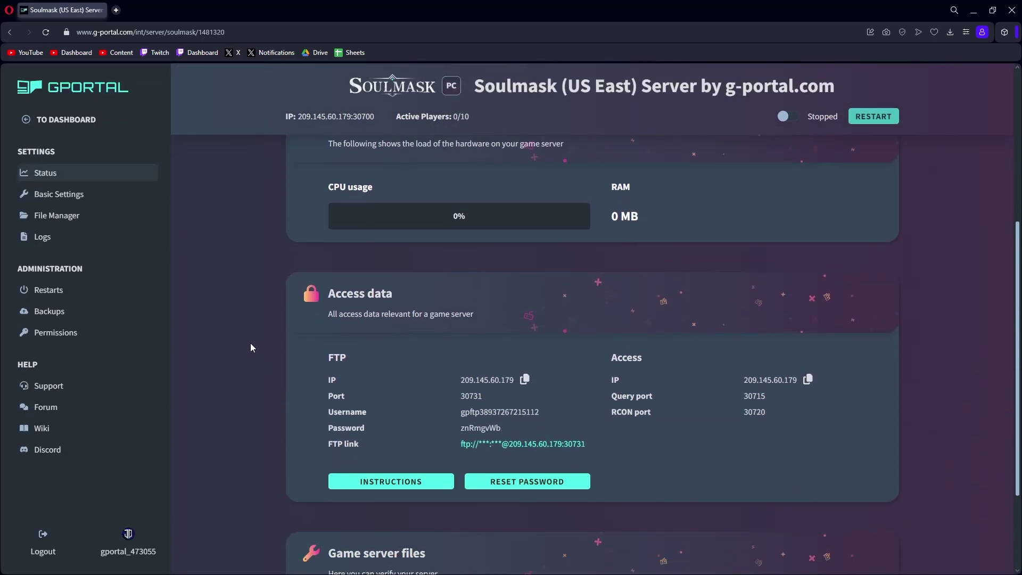
scroll(345, 291, "up", 2)
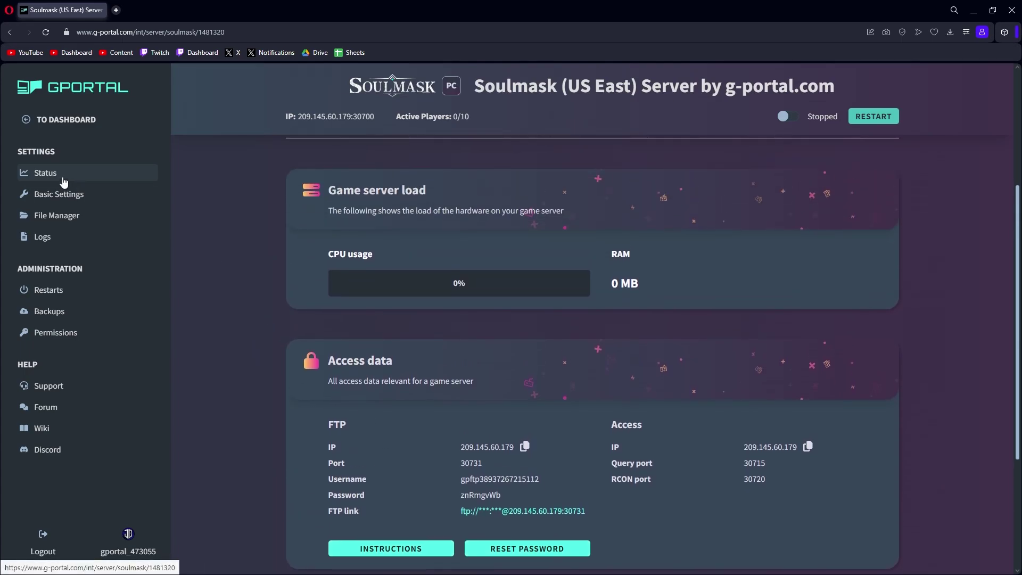
scroll(282, 325, "up", 3)
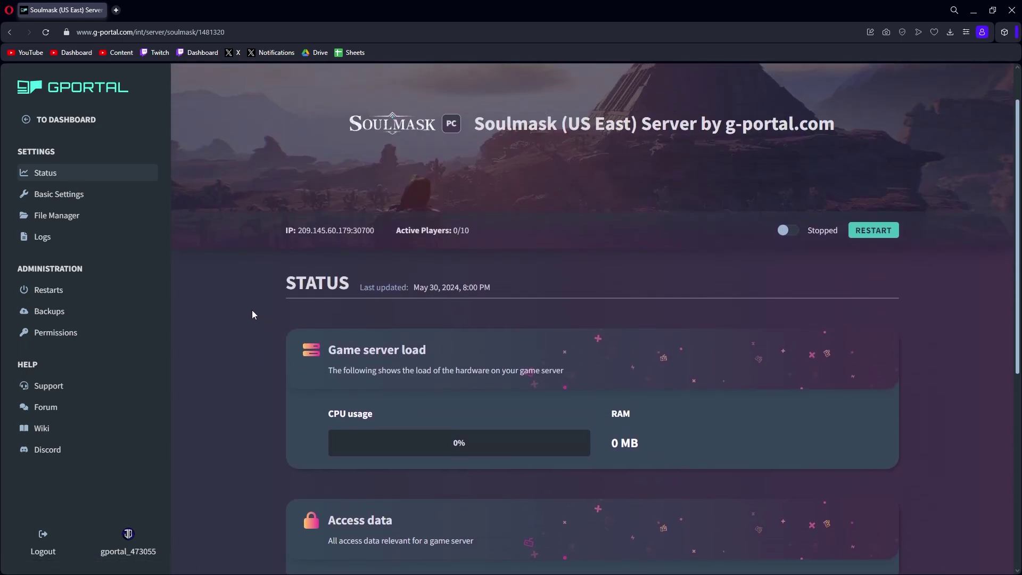
scroll(232, 289, "down", 1)
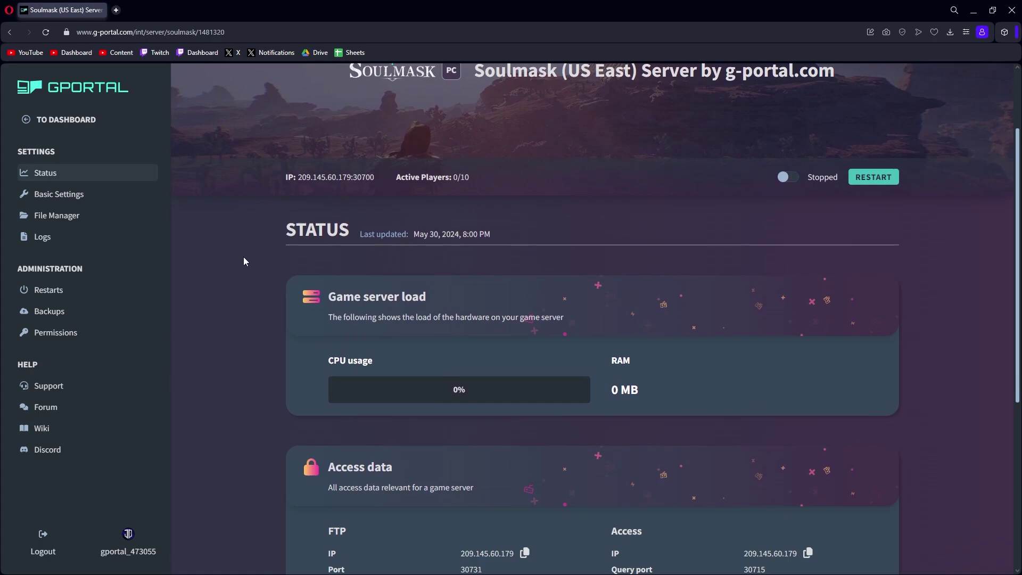
left_click(381, 176)
scroll(301, 201, "down", 2)
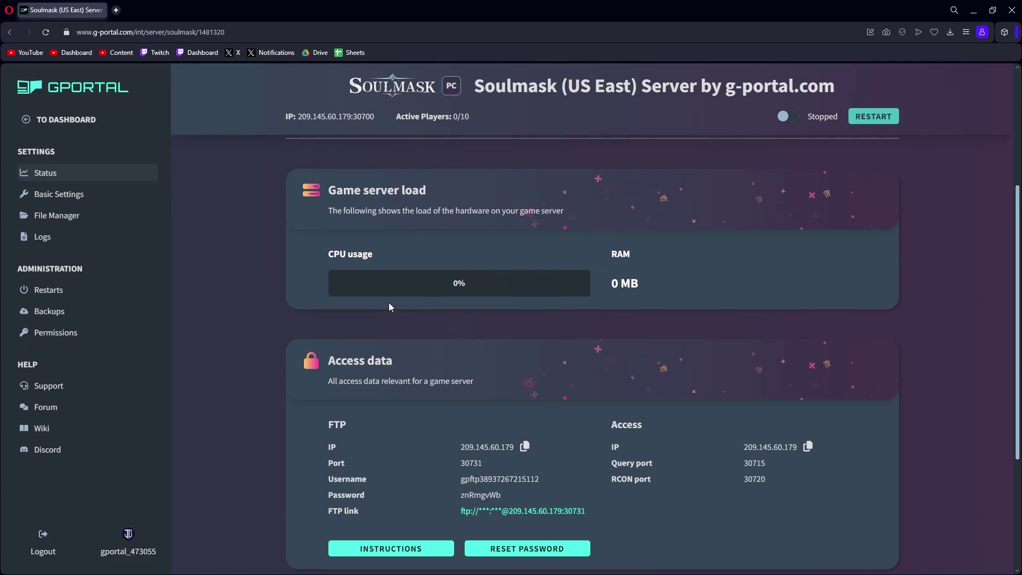
scroll(336, 404, "down", 1)
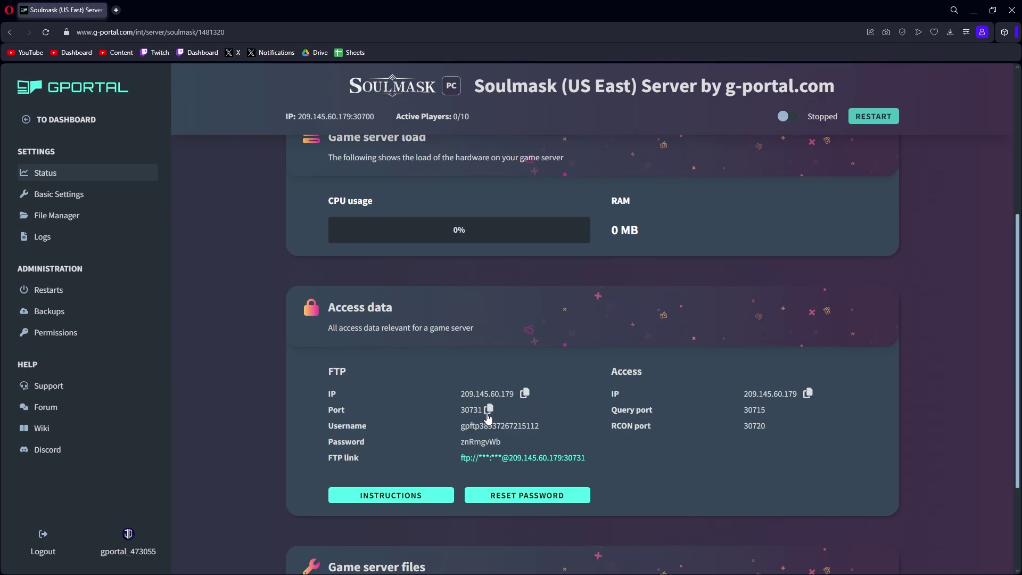
mouse_move(507, 442)
scroll(497, 430, "down", 3)
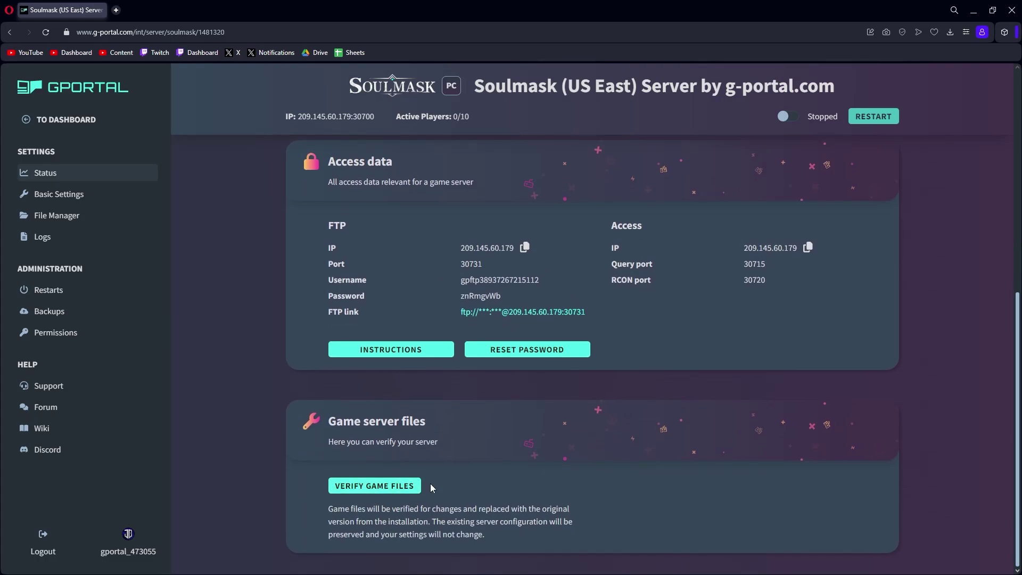
scroll(443, 359, "up", 1)
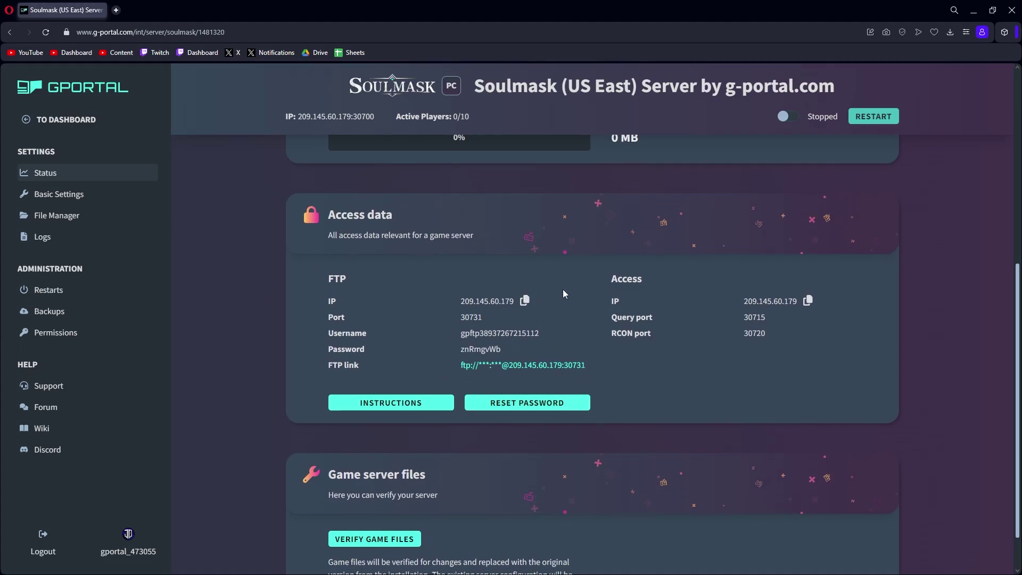
- Open the File Manager listing the server's 3 directories and 4 files, including StartServer.sh
left_click(36, 222)
scroll(260, 330, "down", 1)
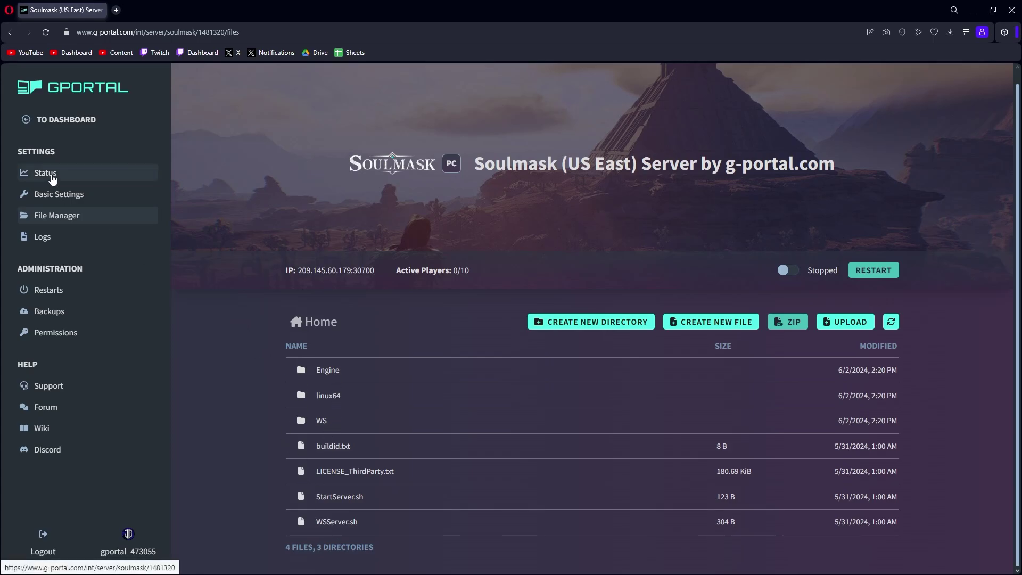
- In Basic Settings, rename the server to 'Testing for YouTube!'
left_click(57, 195)
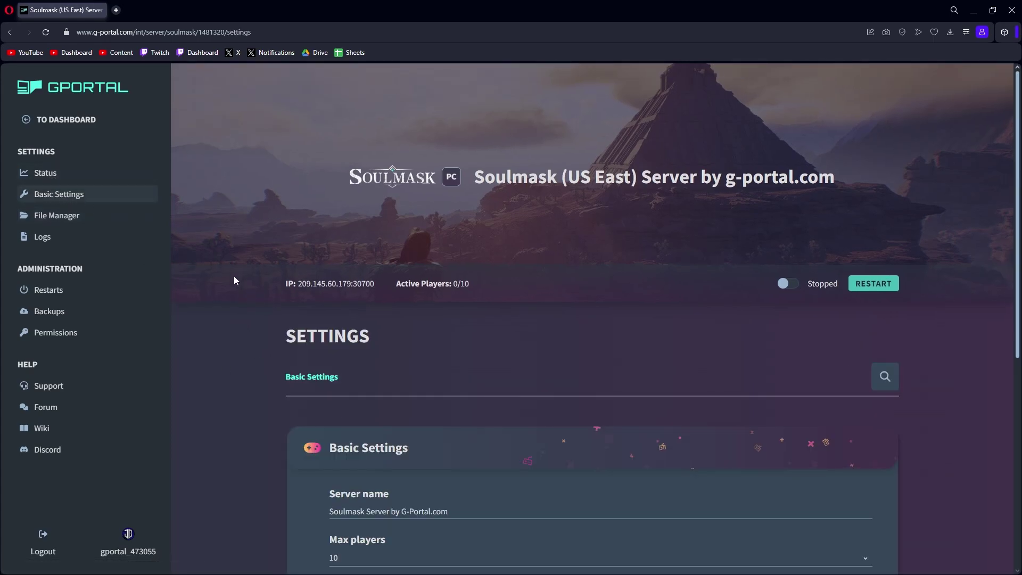
scroll(233, 280, "down", 2)
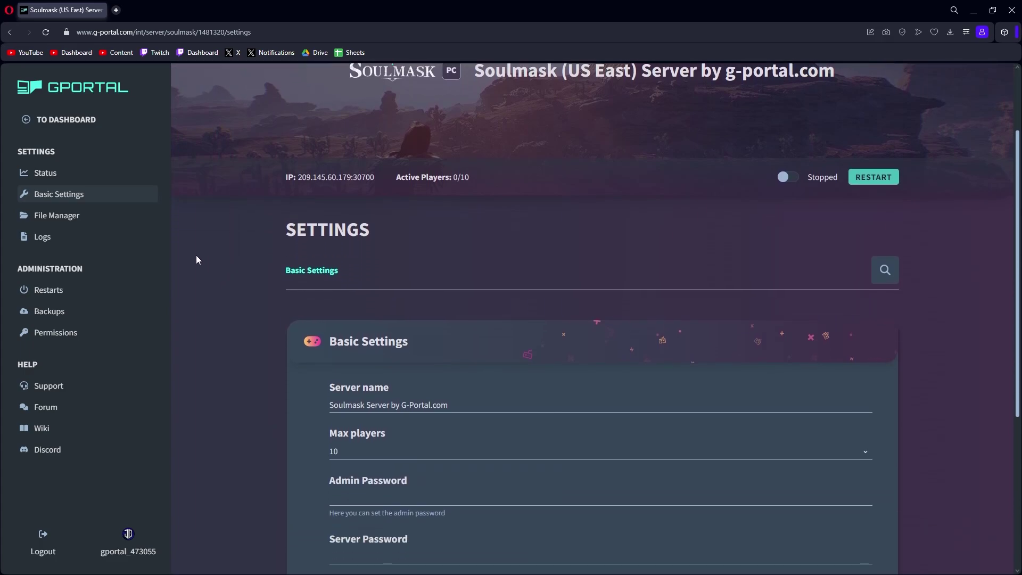
scroll(213, 256, "down", 2)
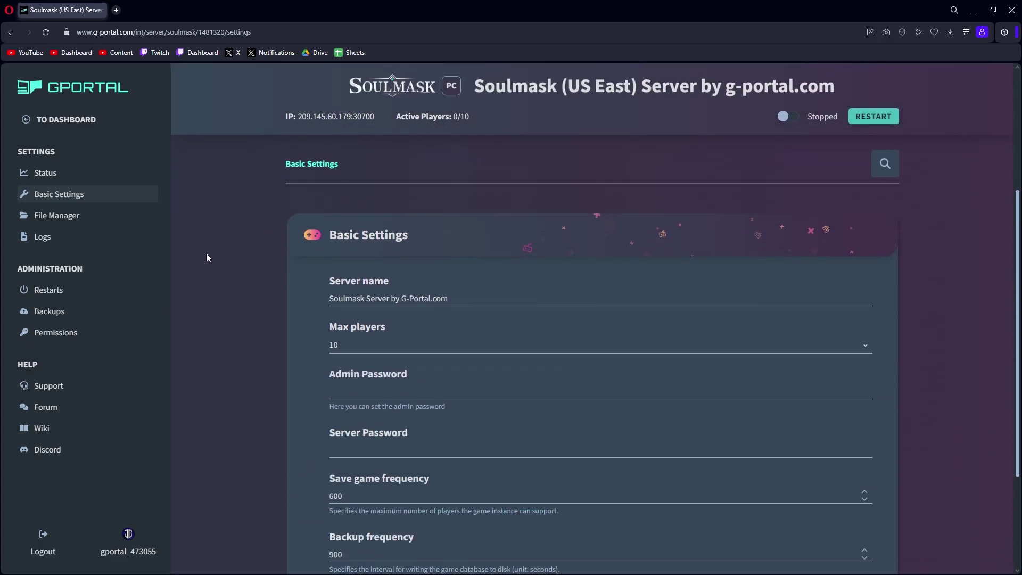
left_click_drag(462, 298, 278, 296)
type("Testing for YouTube!")
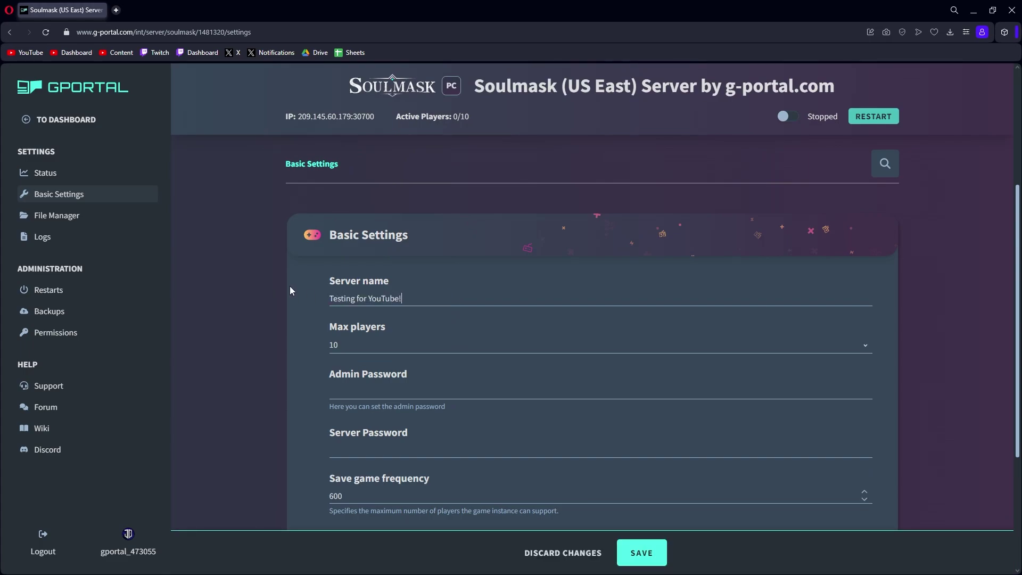
- Keep max players at 10 and review the remaining settings, including 900-second backup frequency
left_click(428, 347)
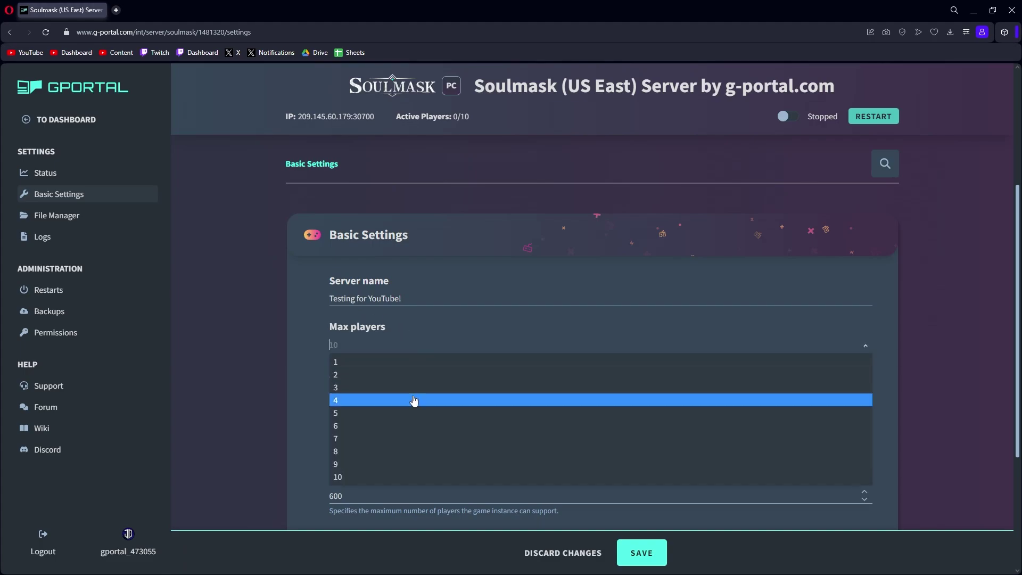
scroll(413, 404, "down", 1)
left_click(254, 354)
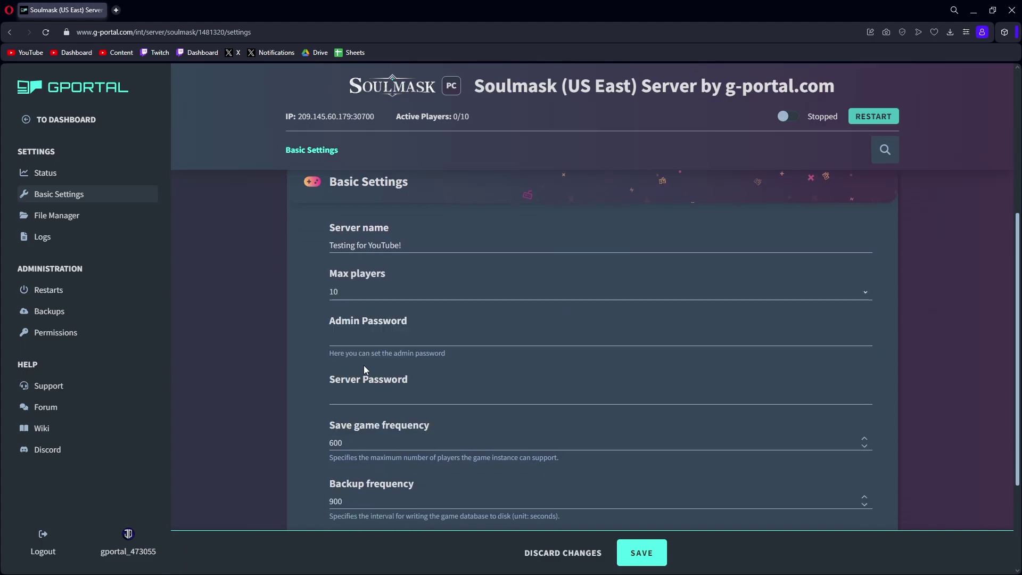
scroll(311, 334, "down", 1)
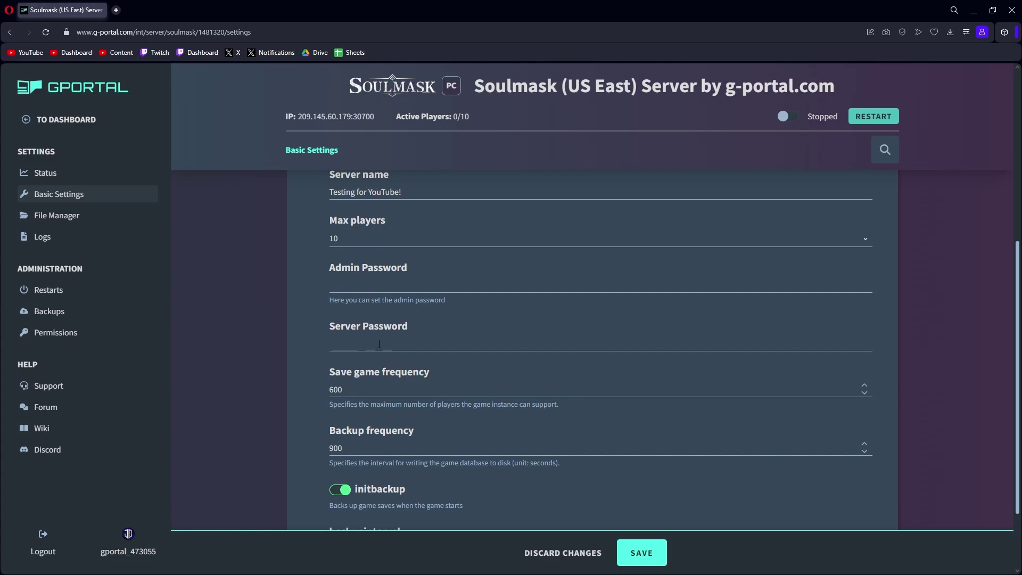
scroll(379, 344, "down", 1)
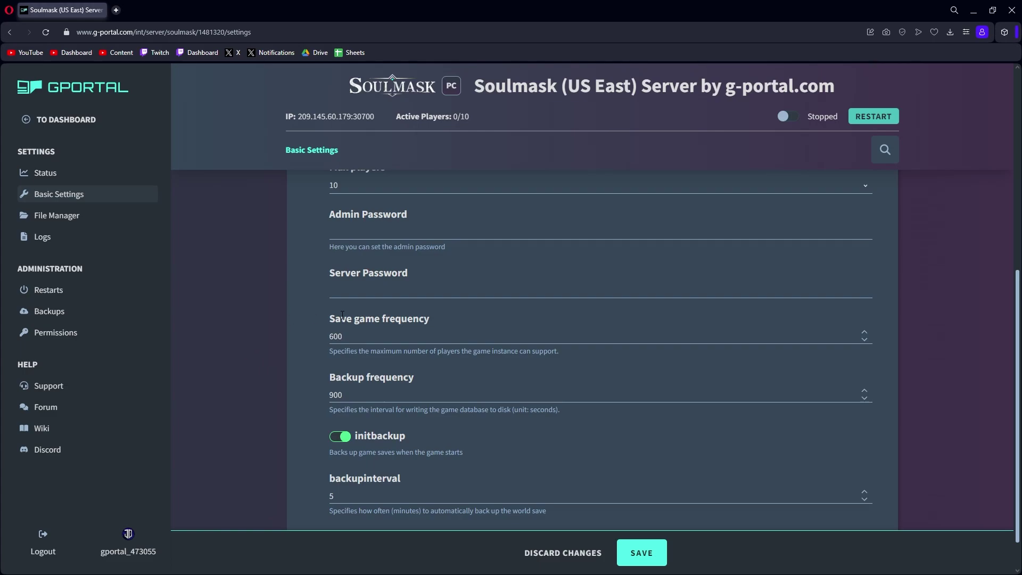
scroll(319, 298, "down", 1)
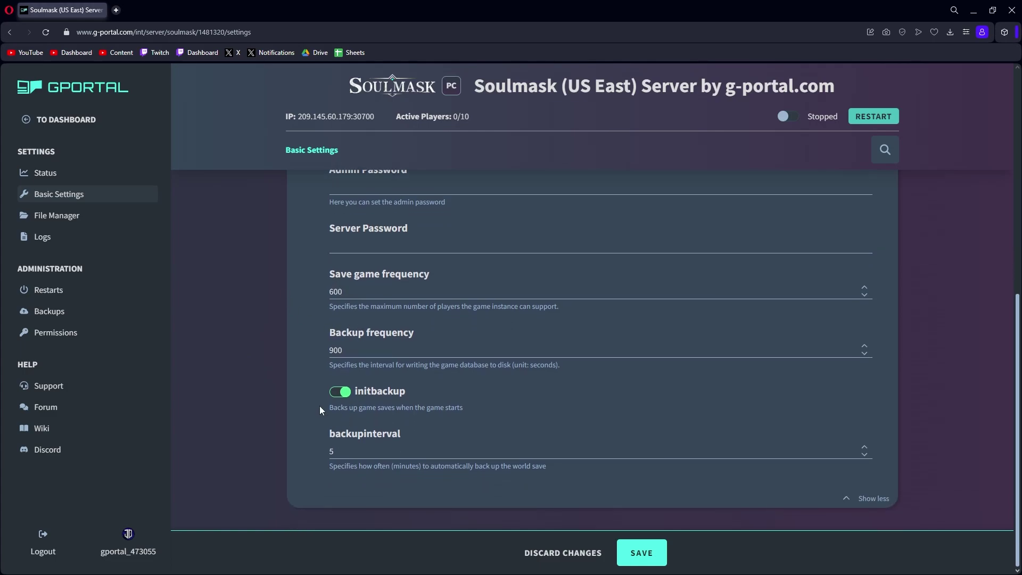
scroll(320, 404, "up", 5)
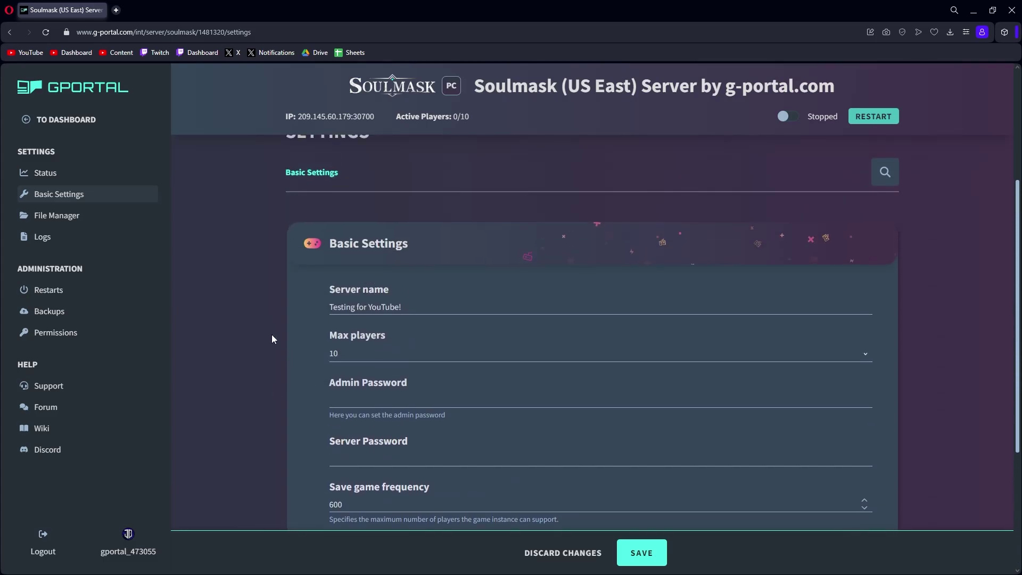
scroll(269, 338, "up", 1)
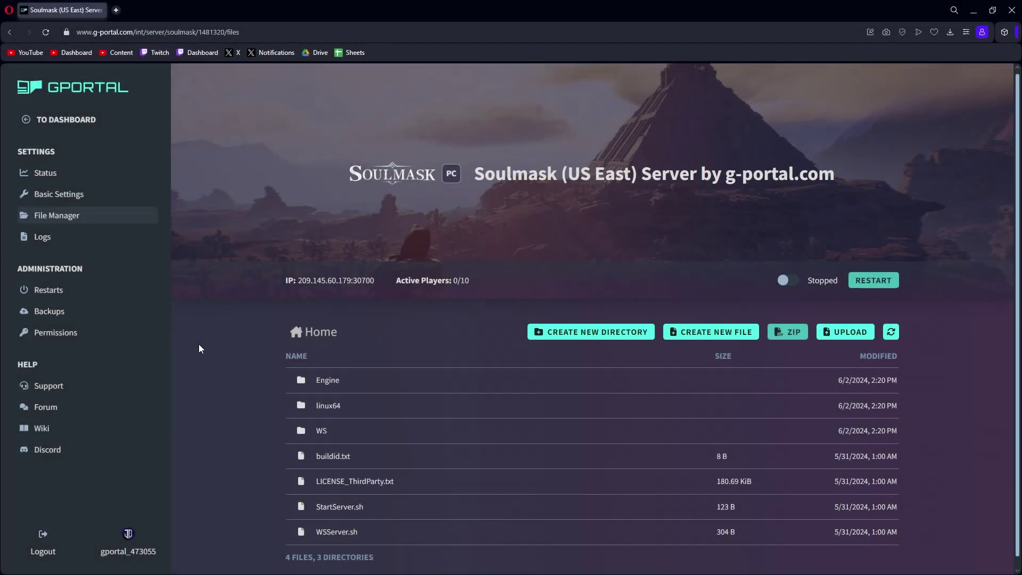
- Check the Status page's CPU and RAM load and FTP access data for the stopped server
scroll(201, 347, "down", 1)
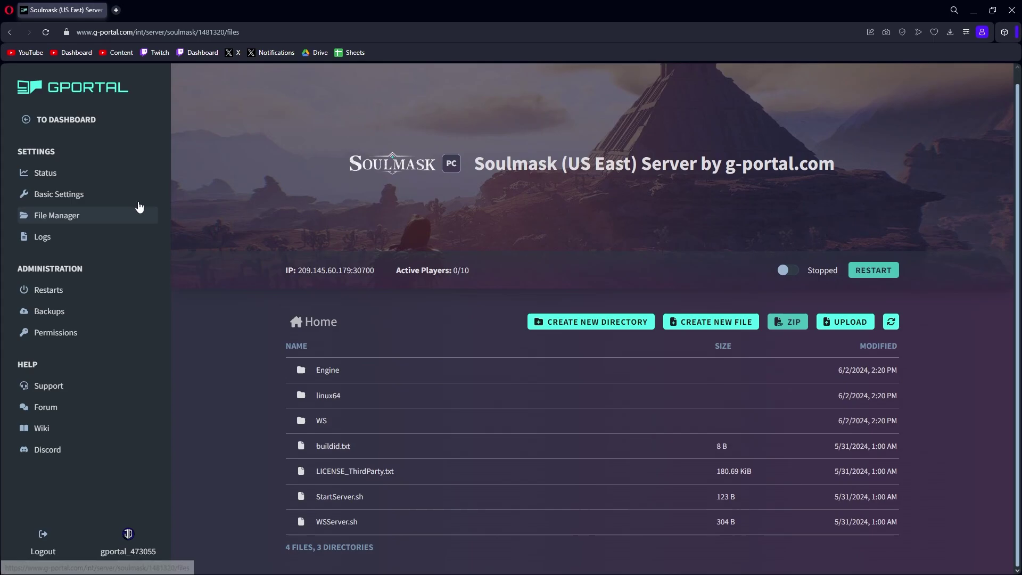
left_click(79, 171)
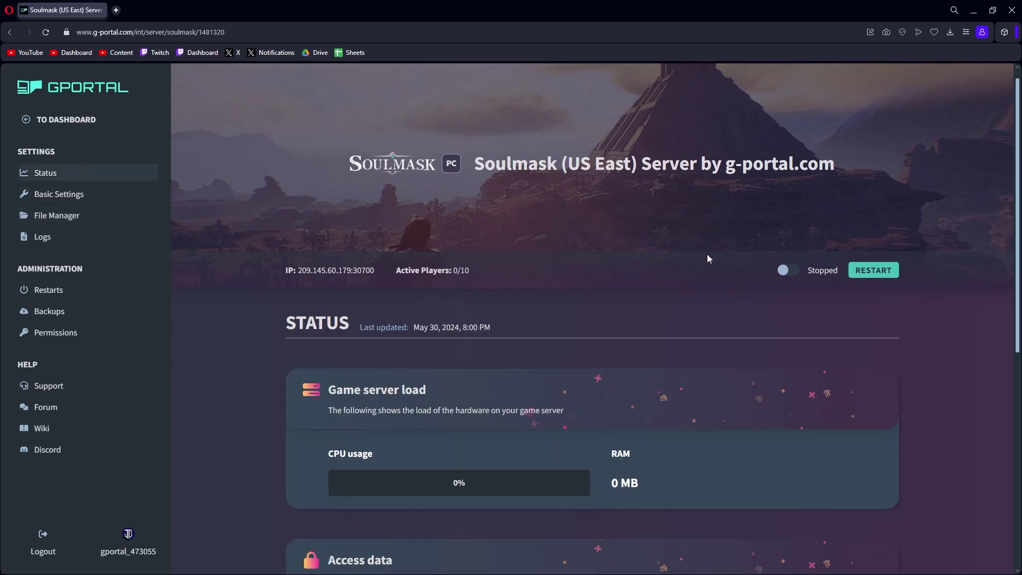
scroll(302, 169, "down", 3)
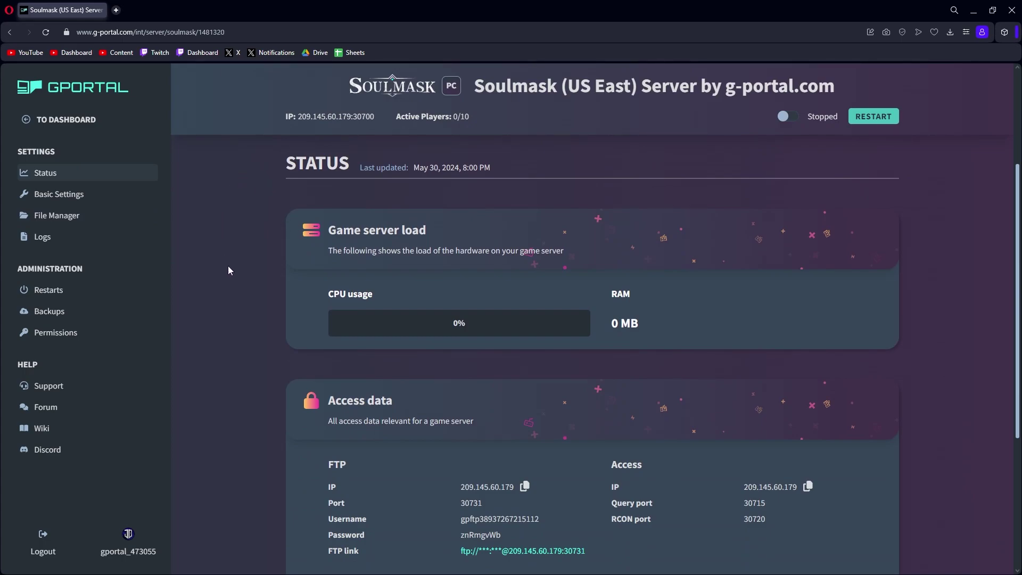
scroll(234, 284, "up", 1)
scroll(220, 283, "up", 2)
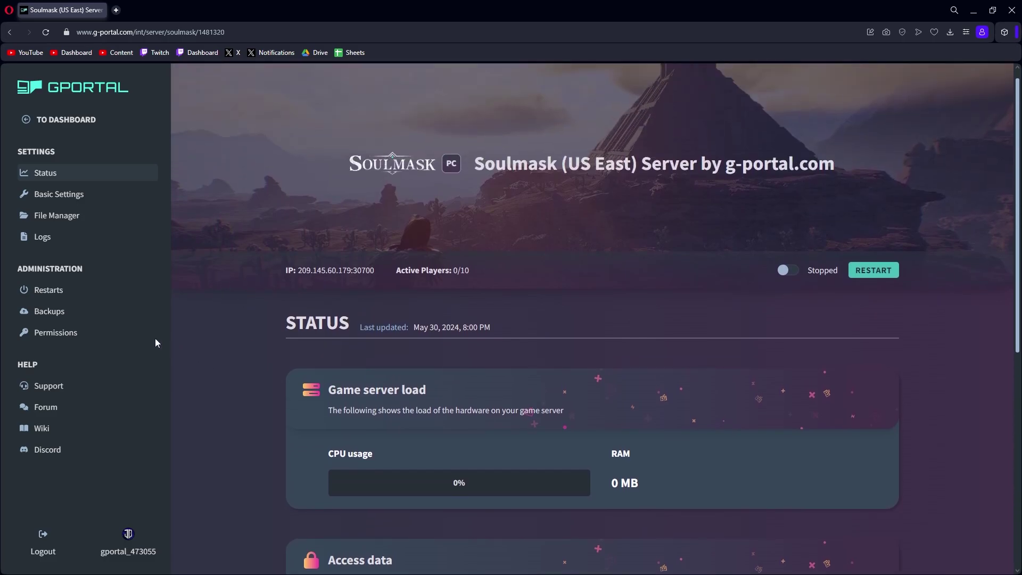
- Open the Permissions page under Administration, which lists no users with access yet
left_click(60, 335)
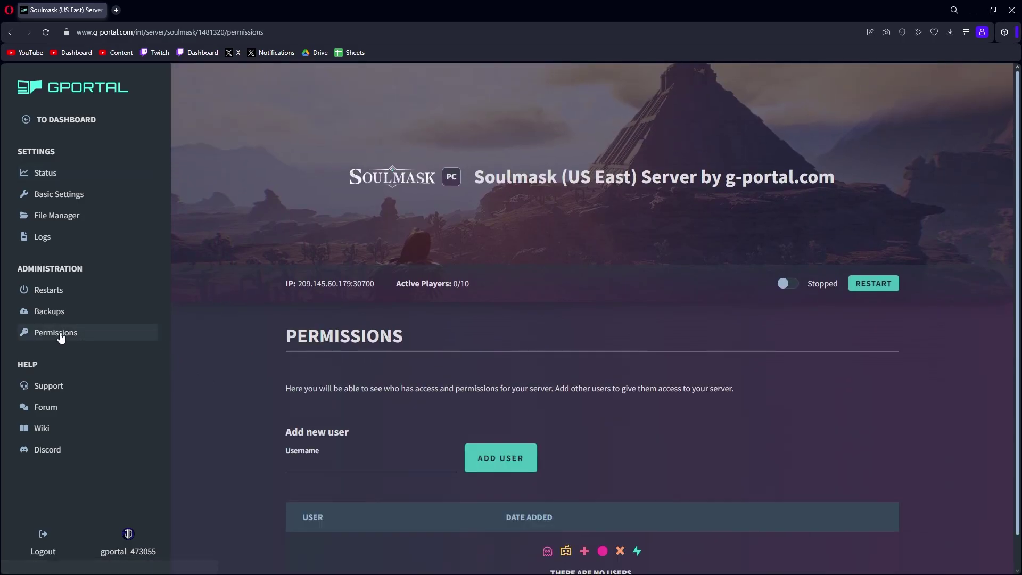
scroll(235, 322, "down", 1)
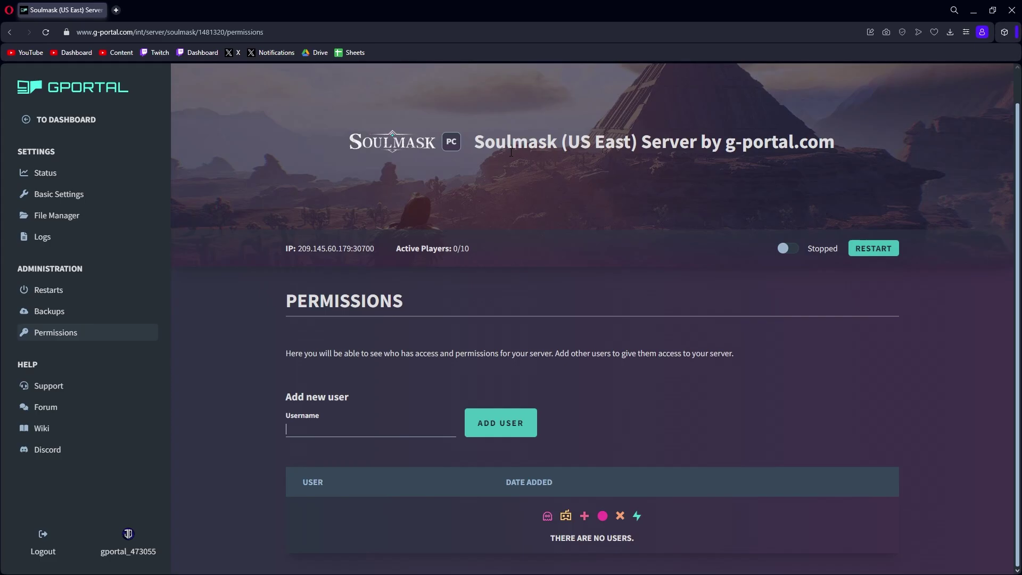
- Schedule a Daily restart at 04:00 with description '4am Restart' and save it
left_click(48, 289)
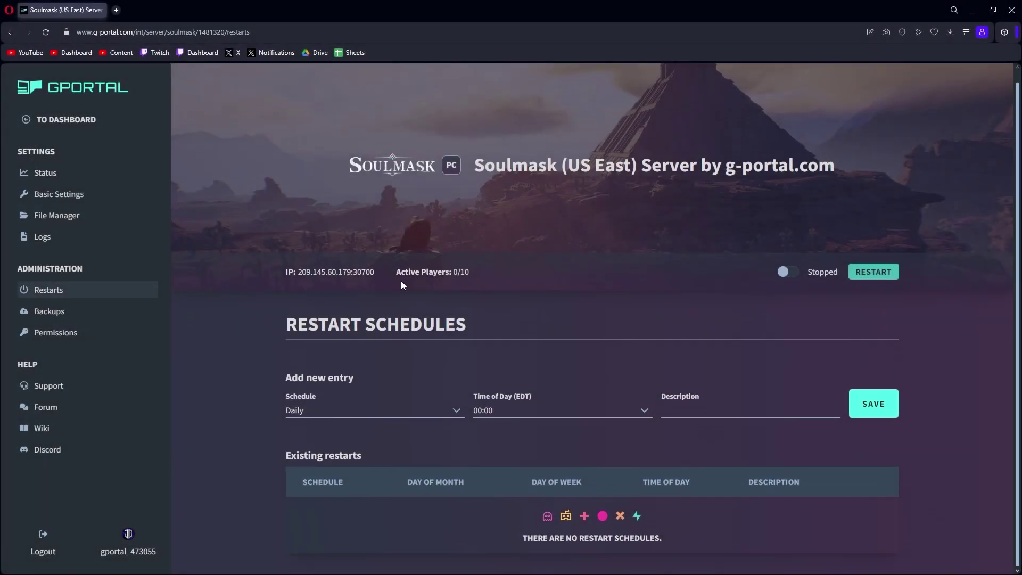
left_click(438, 413)
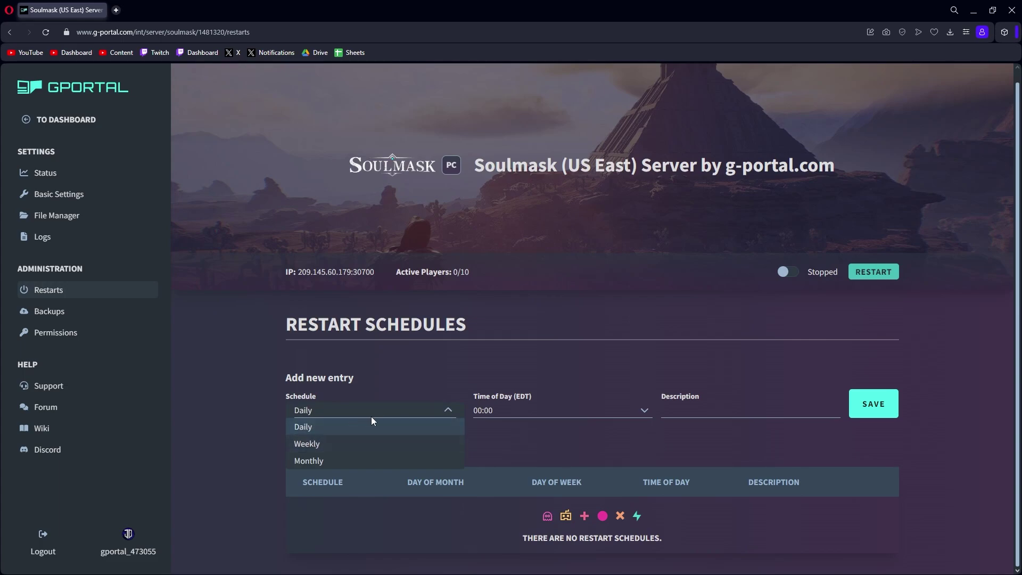
left_click(566, 365)
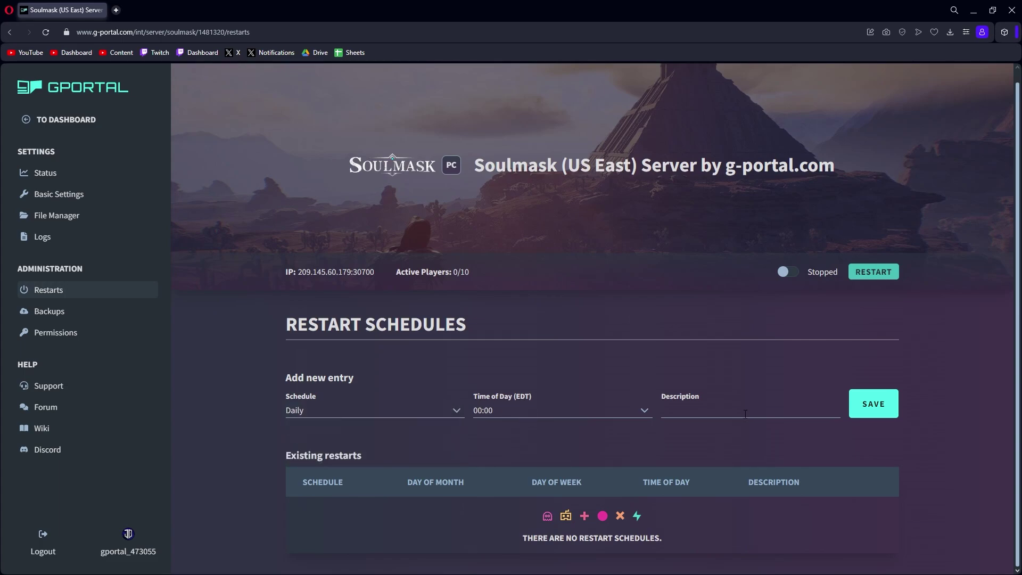
left_click(543, 411)
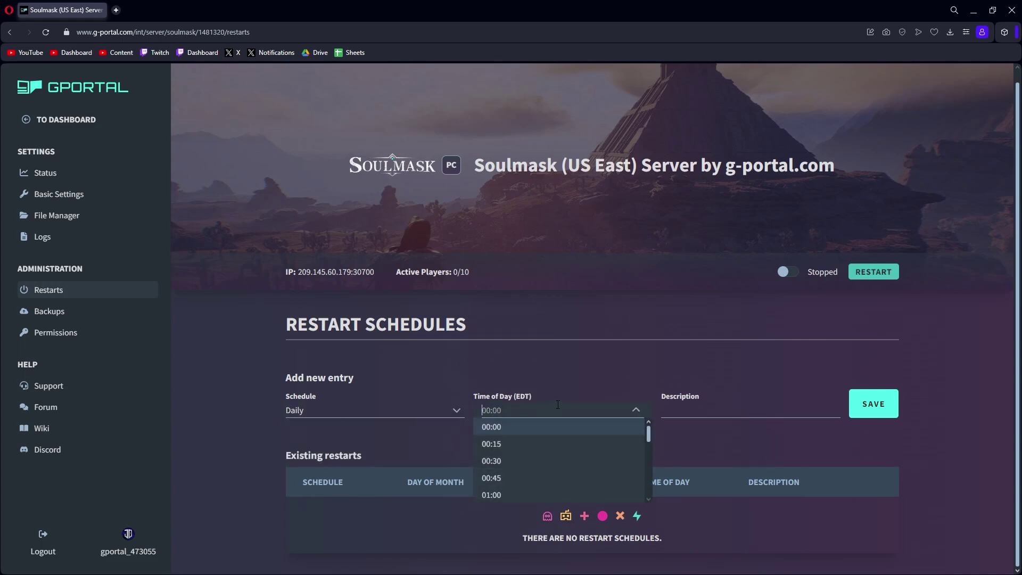
scroll(548, 467, "down", 2)
scroll(548, 466, "down", 3)
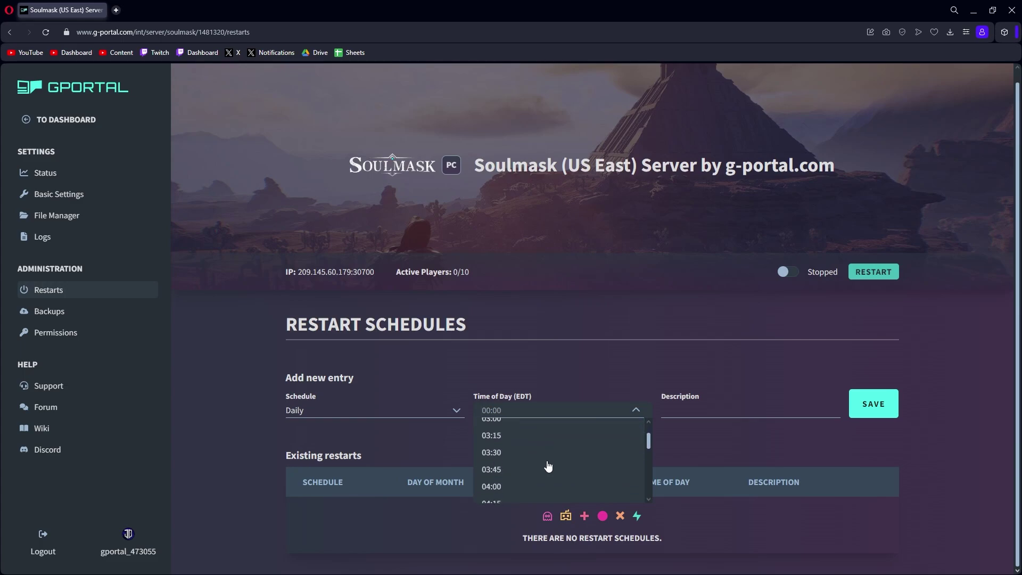
left_click(511, 490)
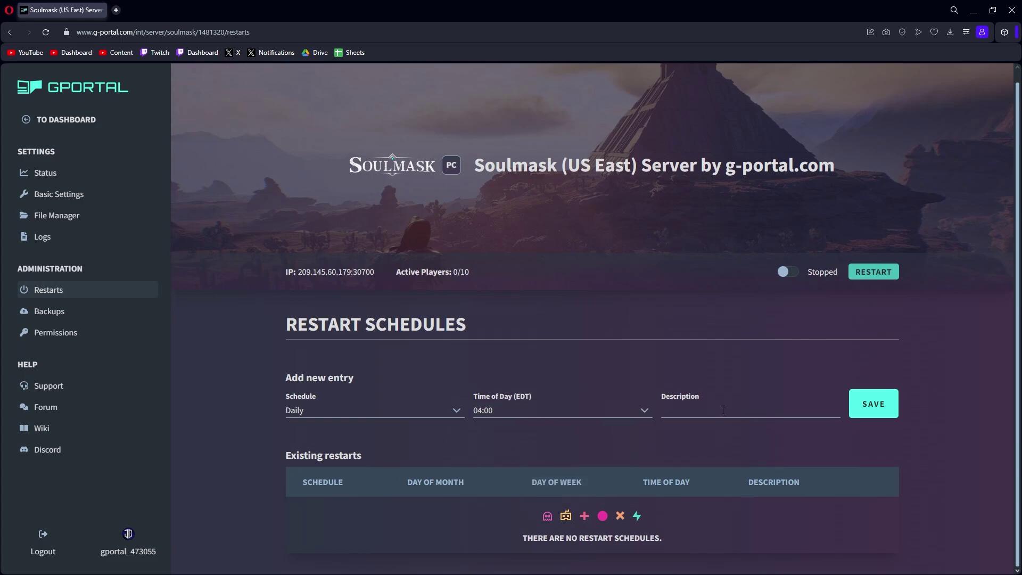
type("4am Restart")
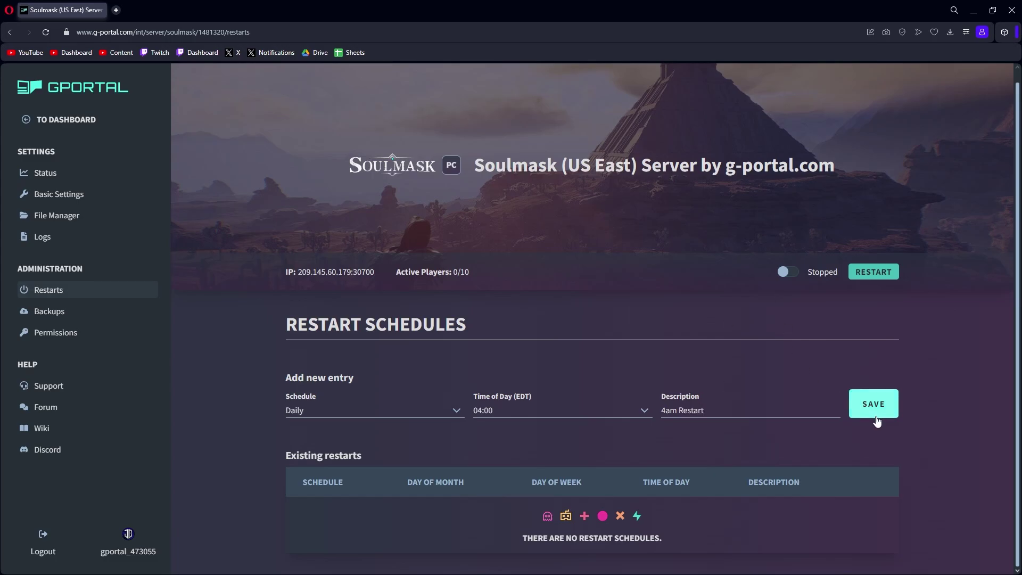
left_click(873, 403)
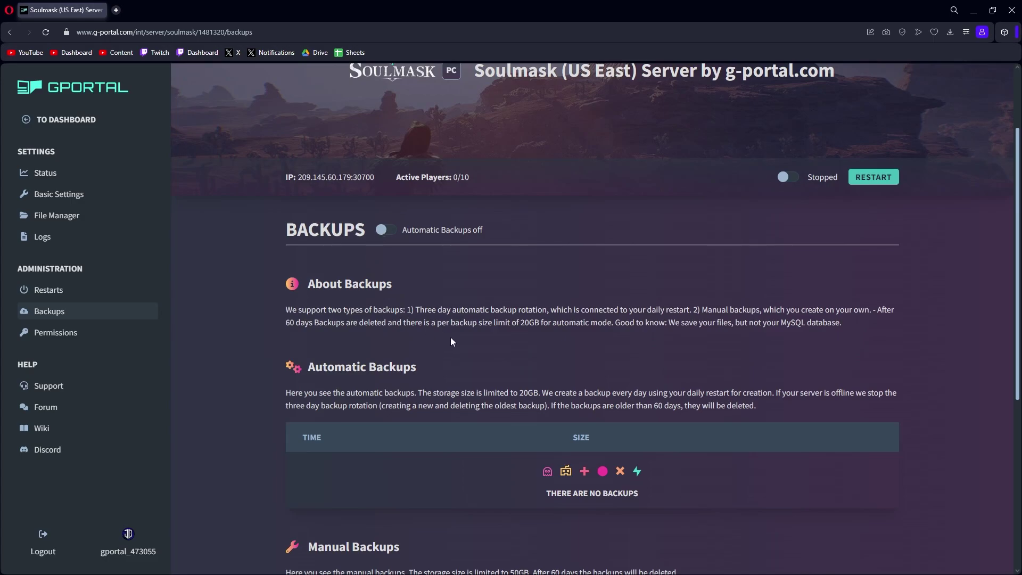
- Create and confirm a manual backup, which appears in Manual Backups at 4.69 KiB
scroll(450, 341, "down", 3)
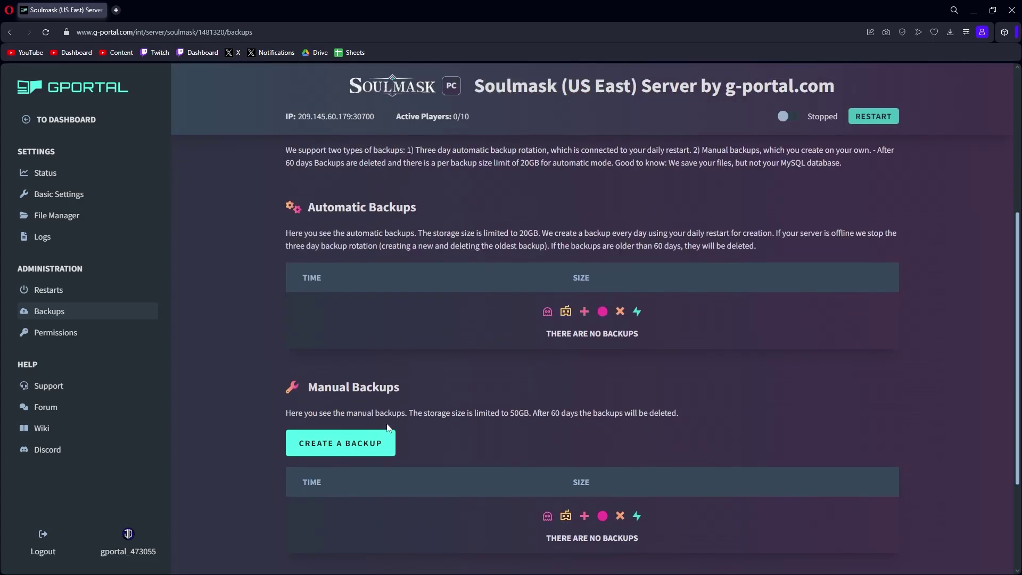
left_click(323, 449)
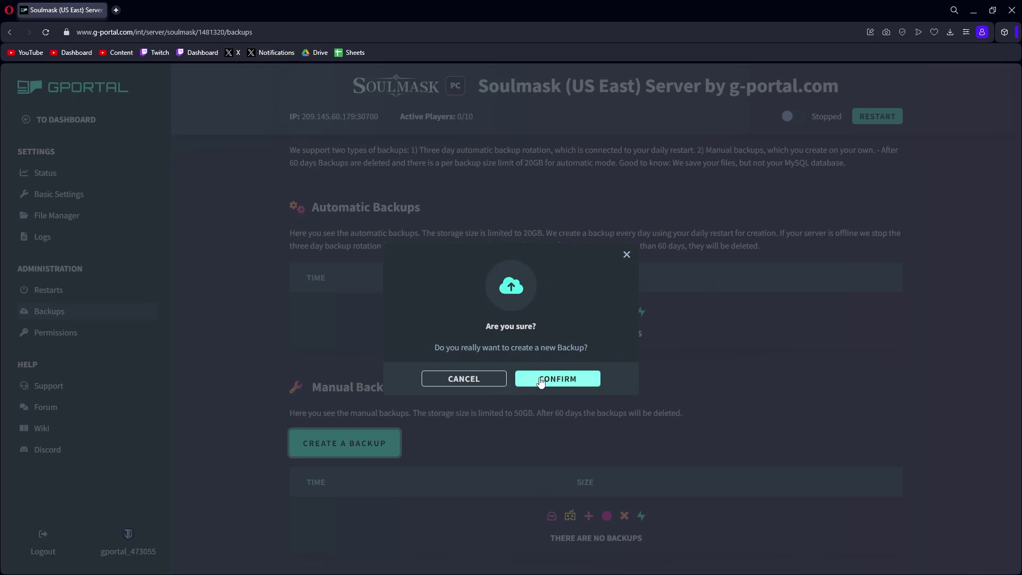
left_click(541, 379)
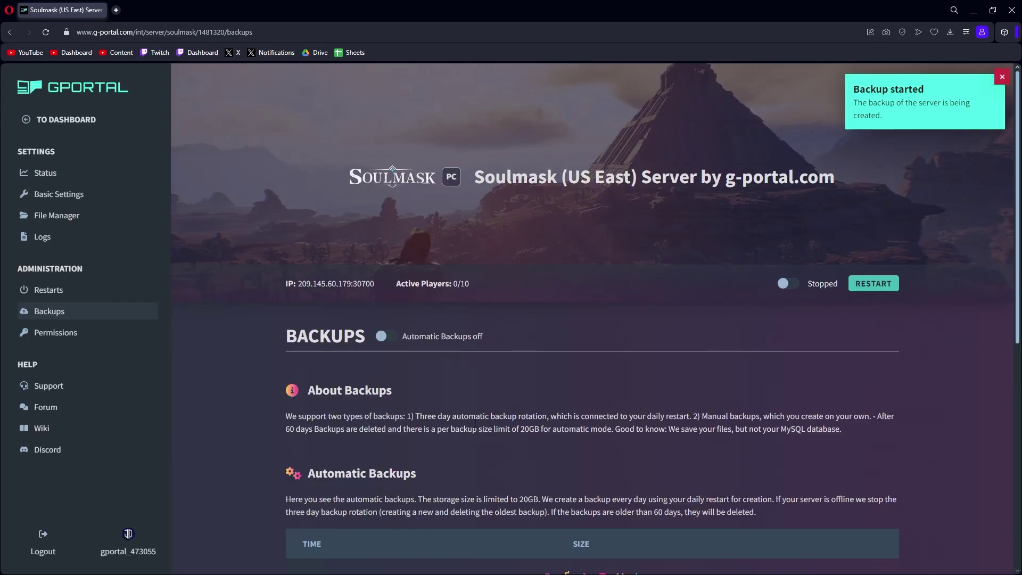
scroll(459, 417, "down", 6)
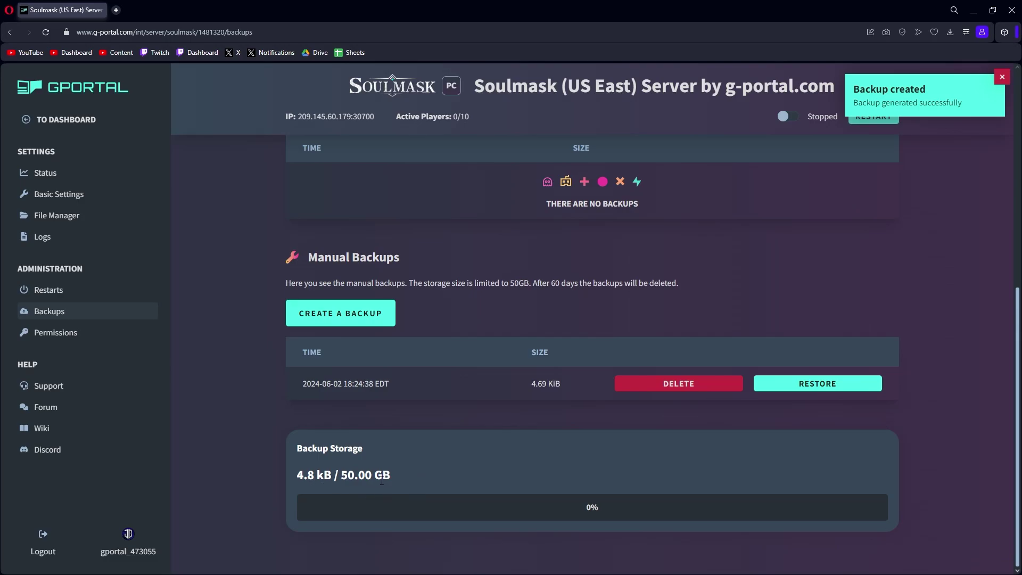
scroll(780, 416, "up", 1)
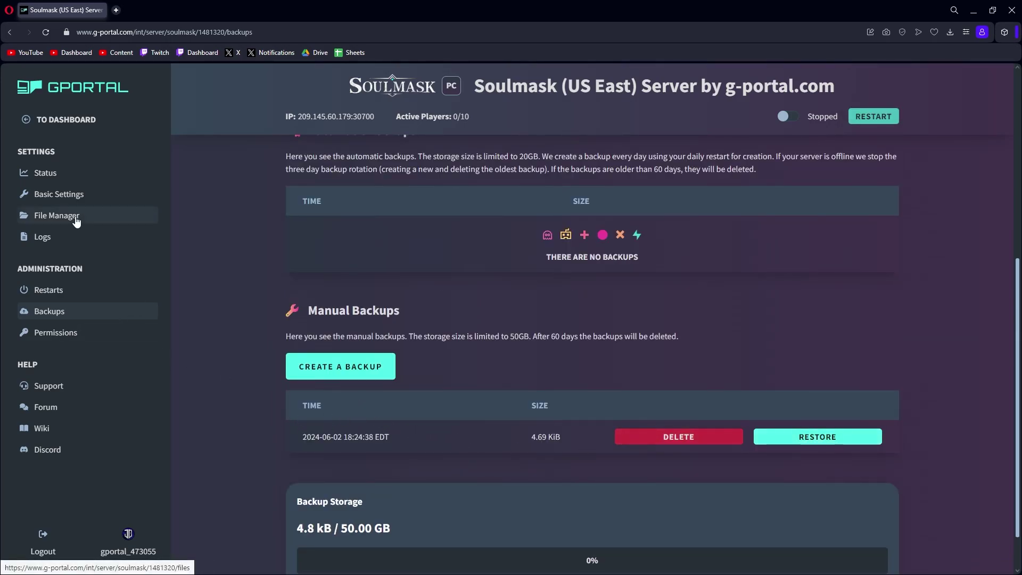
scroll(471, 461, "up", 5)
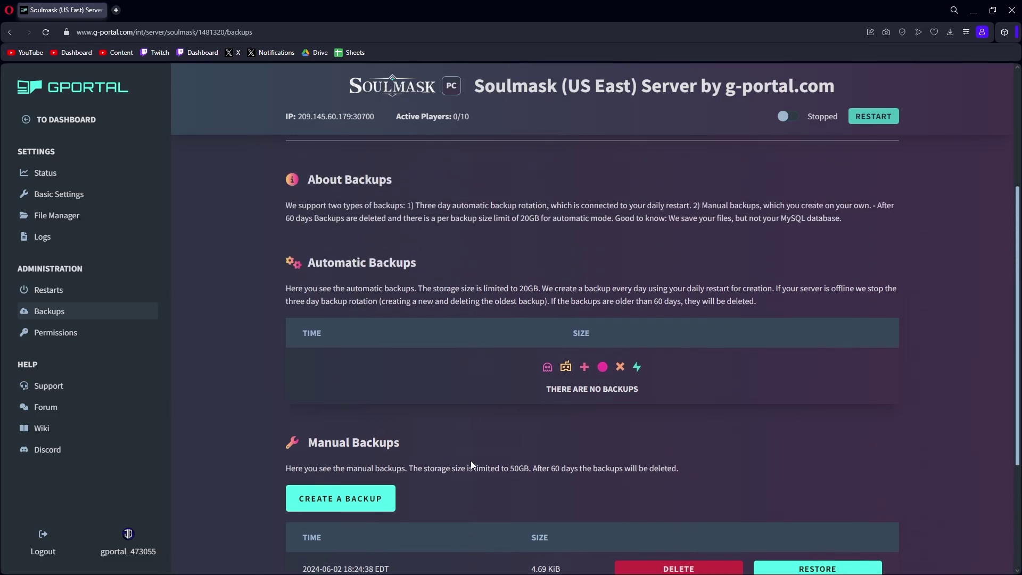
scroll(459, 452, "down", 3)
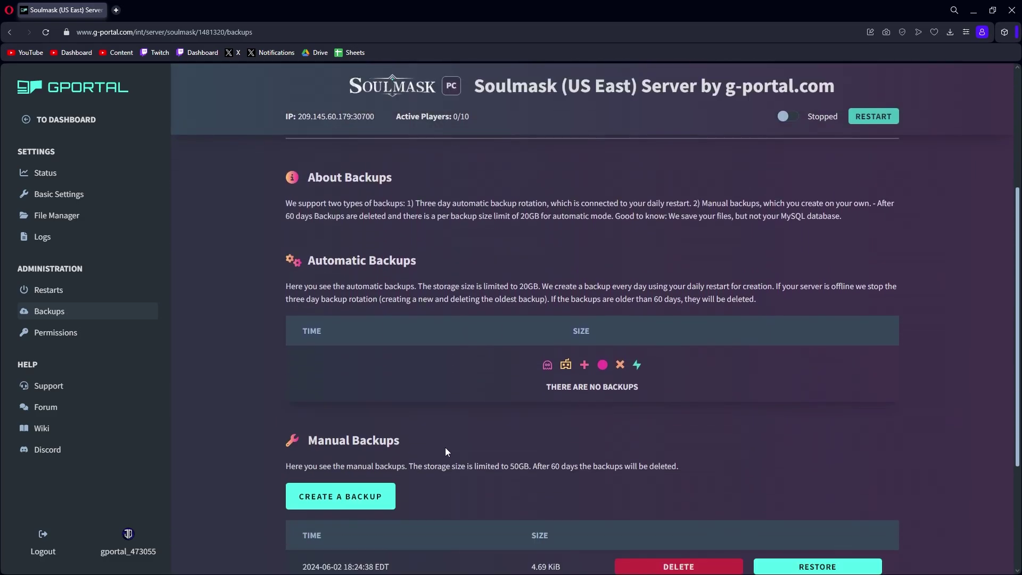
scroll(442, 446, "up", 2)
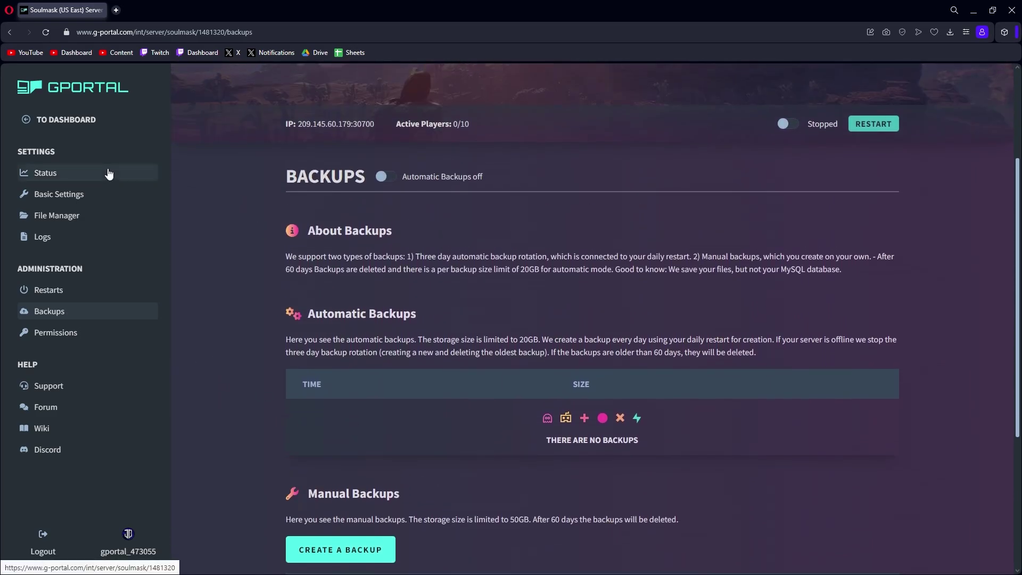
- Return to the Status page, showing the server stopped at 0/10 players with 0% CPU
left_click(108, 171)
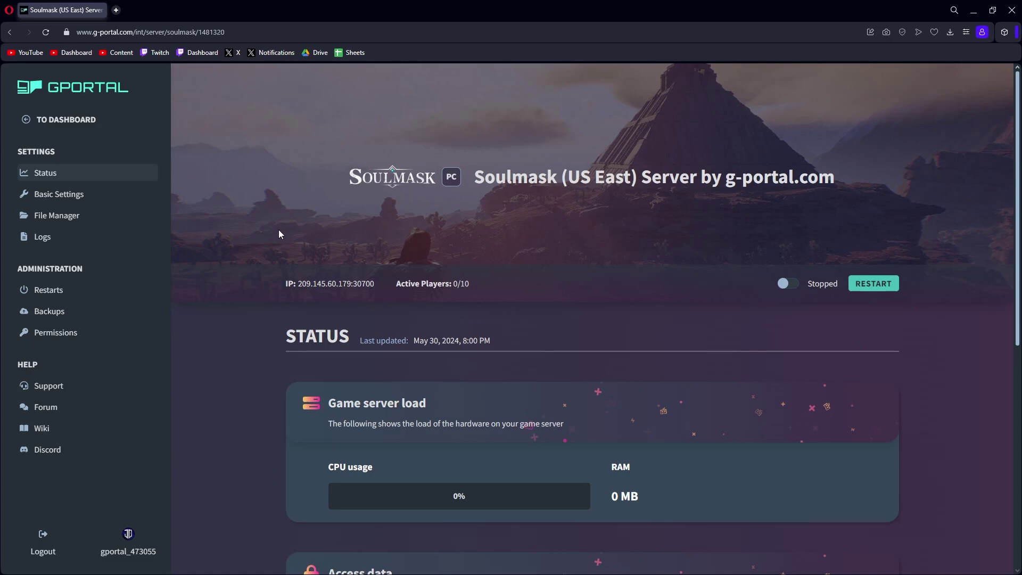
scroll(238, 225, "down", 2)
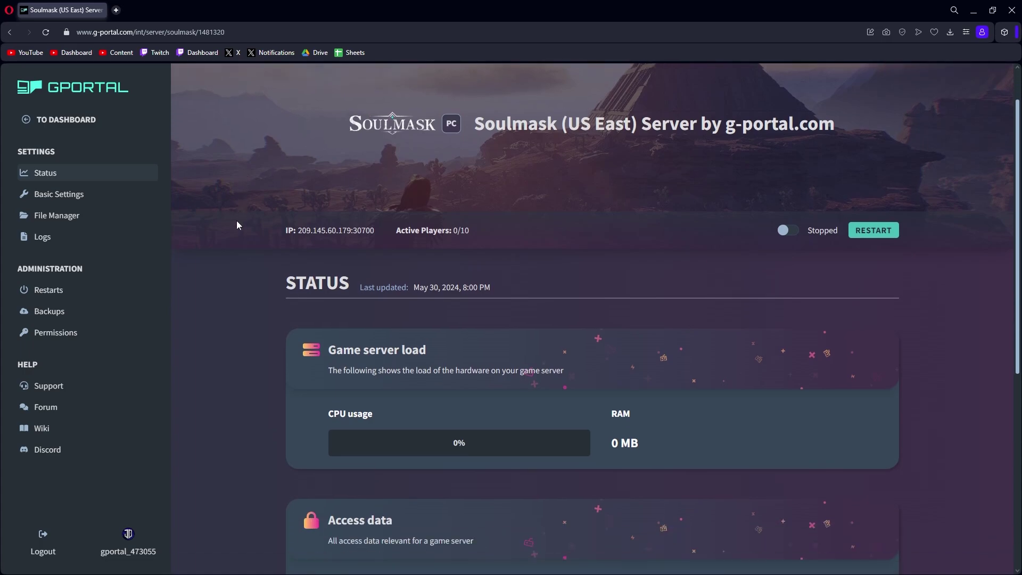
scroll(234, 219, "down", 3)
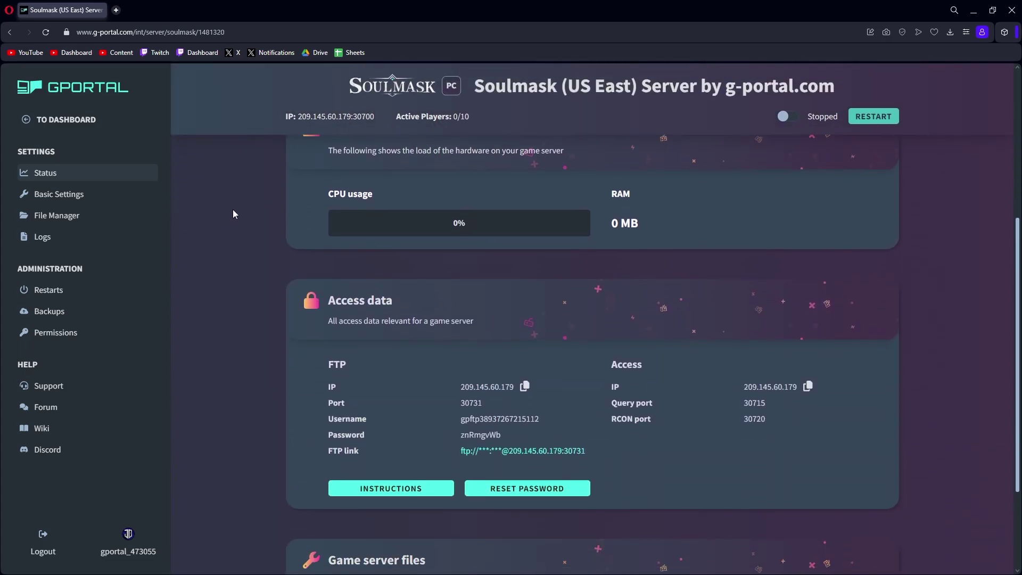
scroll(232, 209, "up", 1)
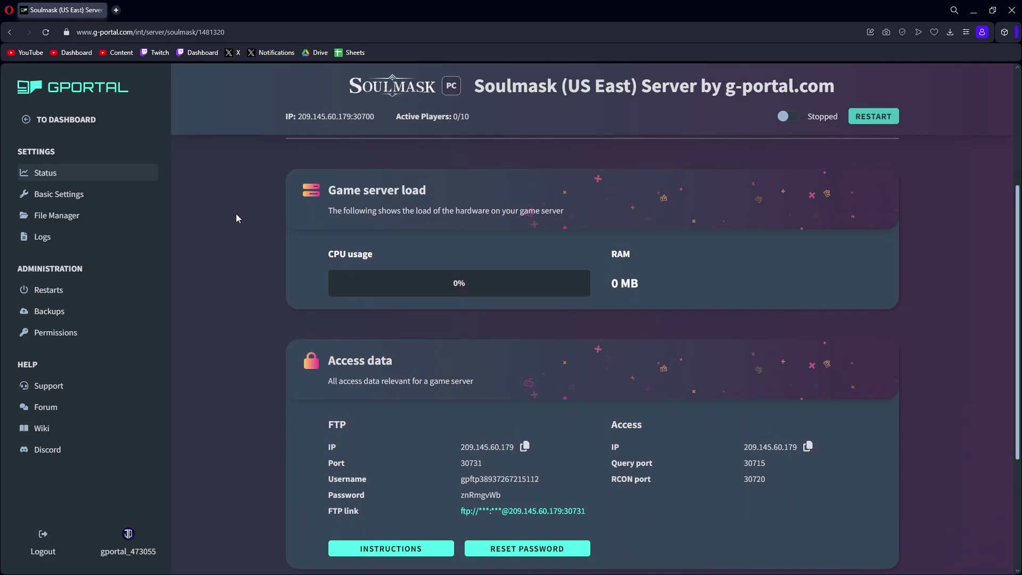
scroll(220, 210, "up", 4)
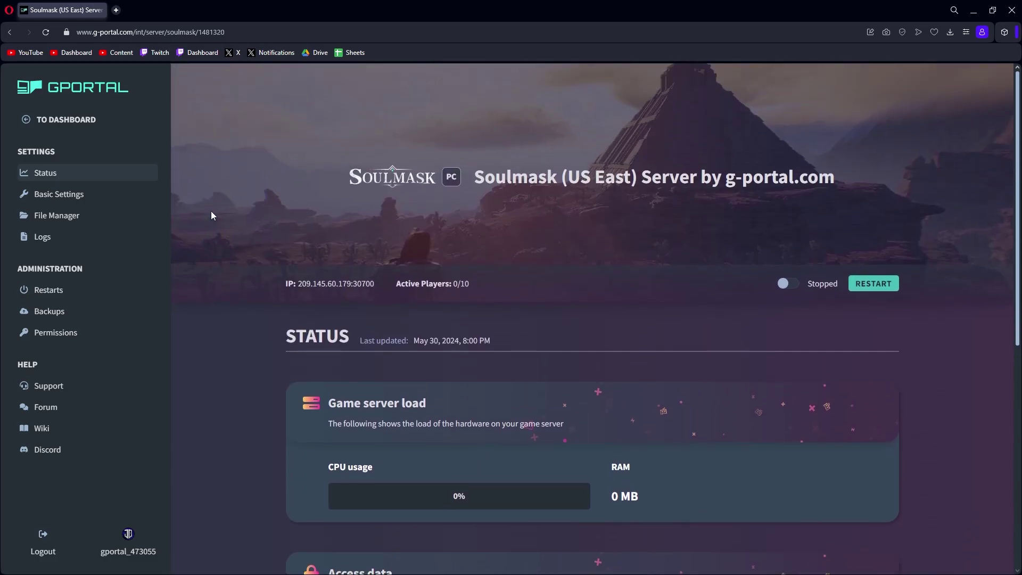